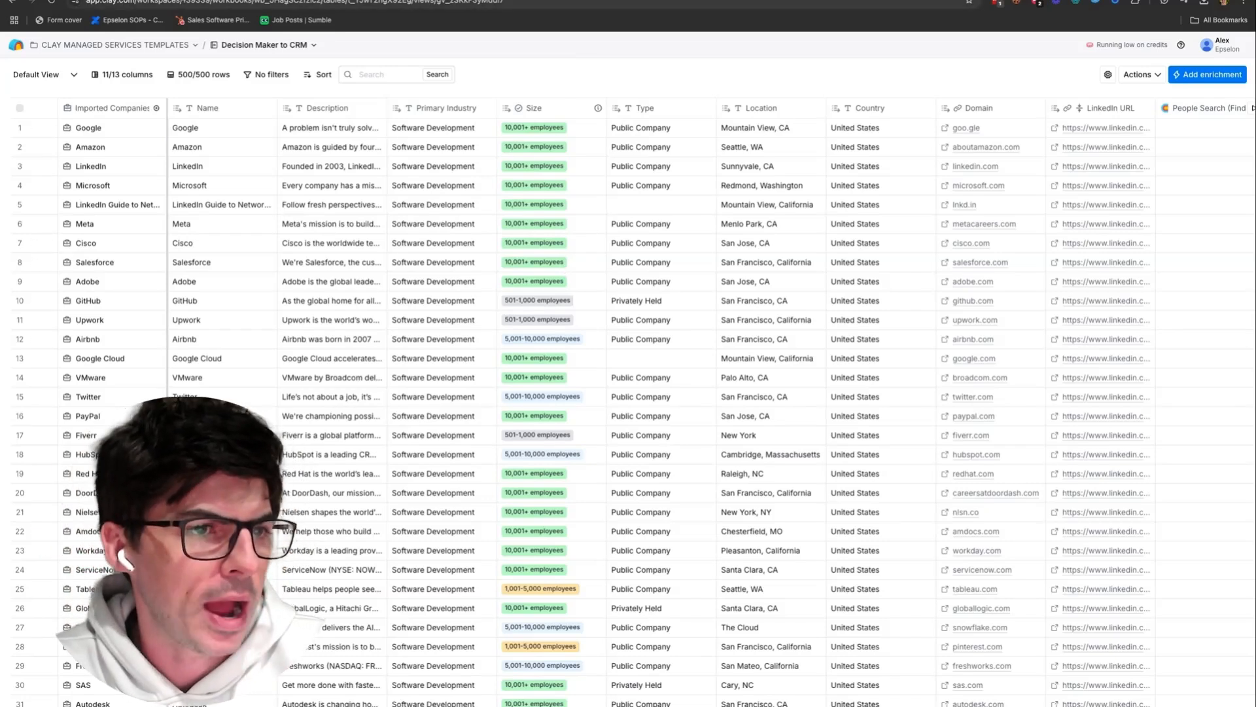
- Look over the Salesforce home page and the companies and people tables of Clay's Decision Maker to CRM workbook
{"action": "key", "text": "ctrl+Tab"}
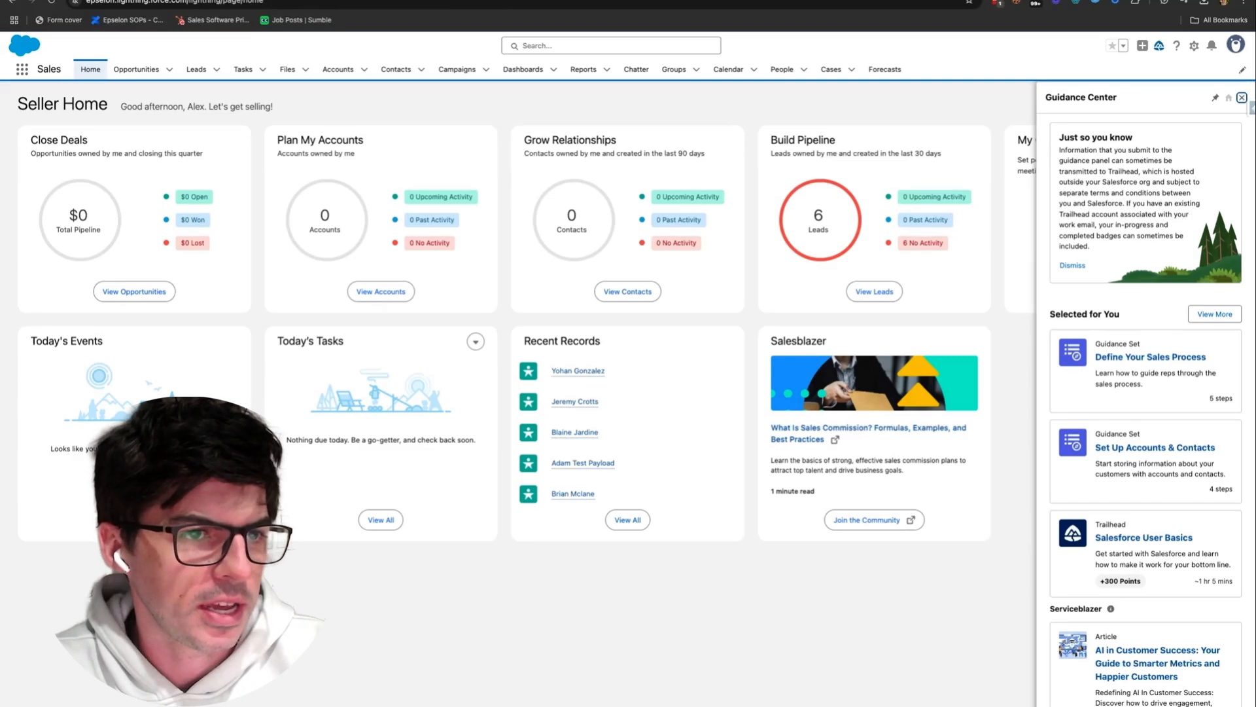
{"action": "key", "text": "ctrl+shift+Tab"}
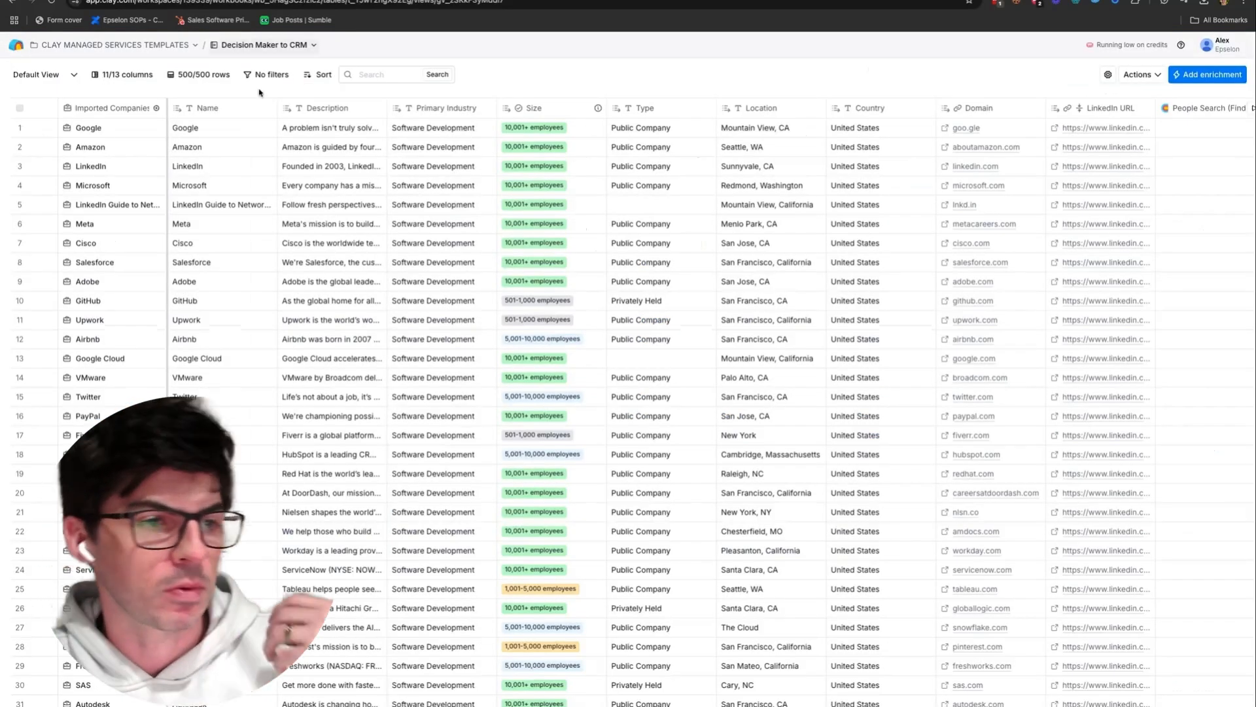
{"action": "scroll", "coordinate": [440, 396], "scroll_direction": "right", "scroll_amount": 2}
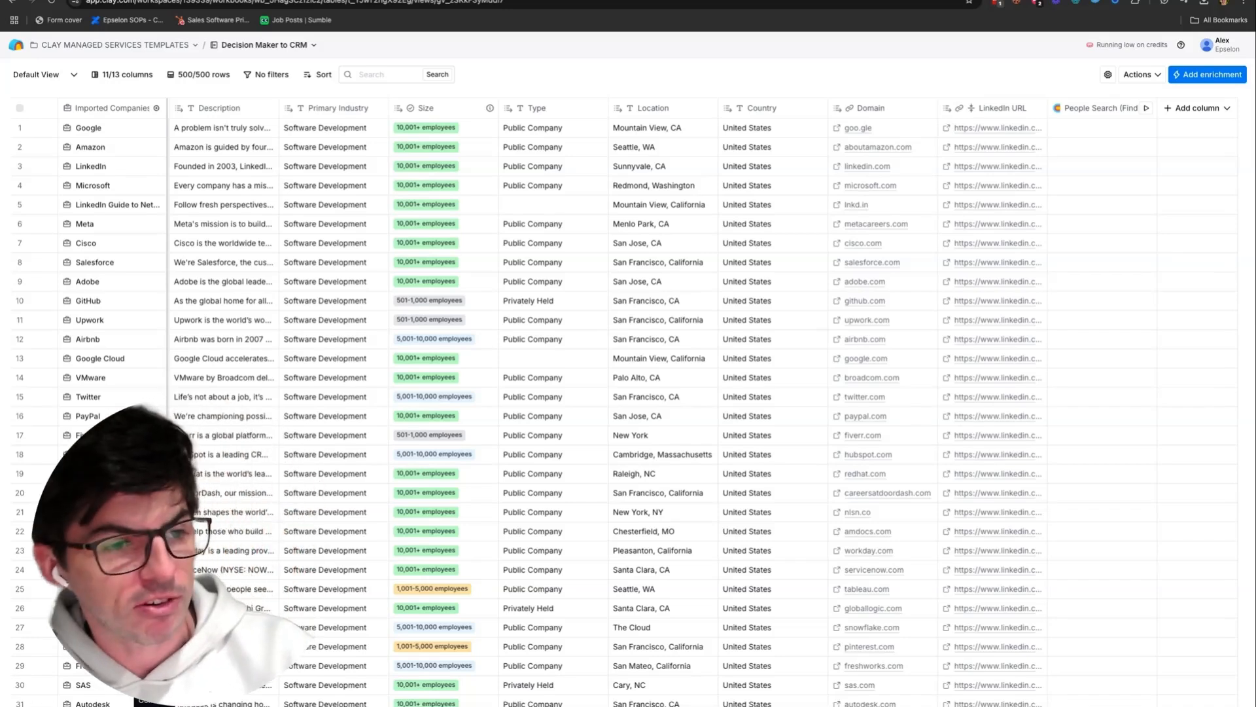
{"action": "left_click", "coordinate": [164, 706]}
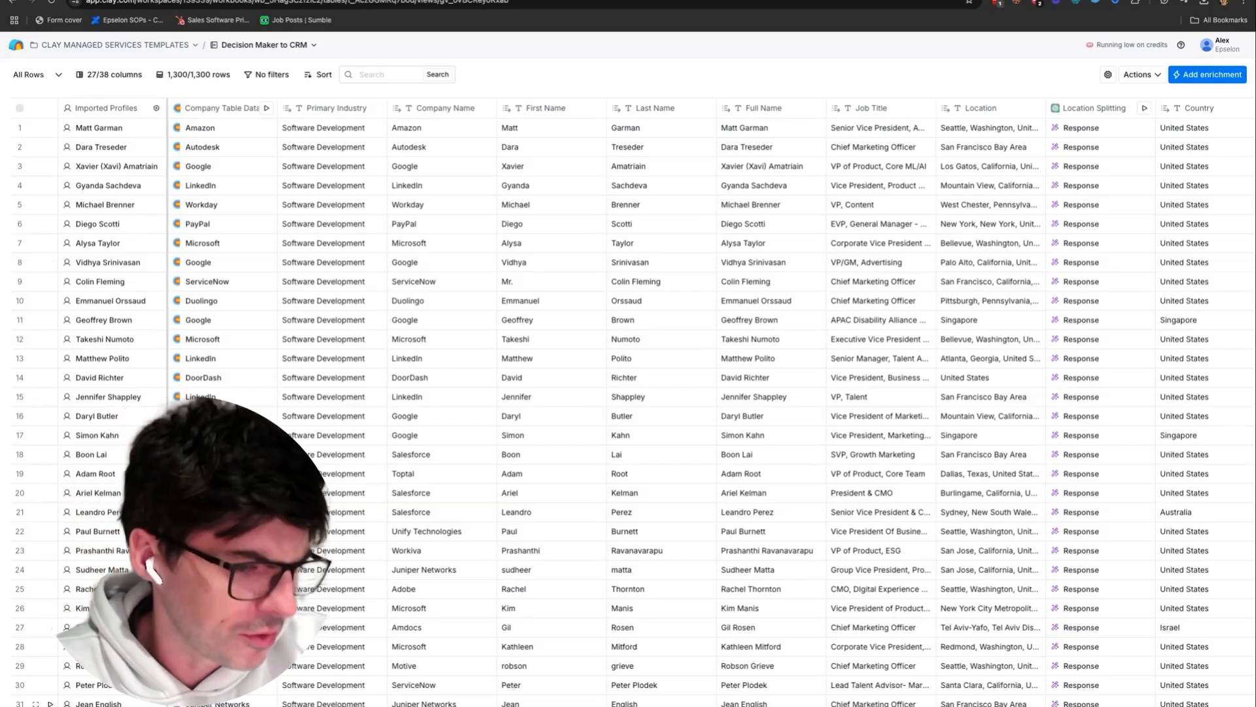
- Review the Find Companies source inputs behind the Imported Companies column in the companies table, and close the source settings
{"action": "left_click", "coordinate": [90, 705]}
{"action": "left_click", "coordinate": [133, 108]}
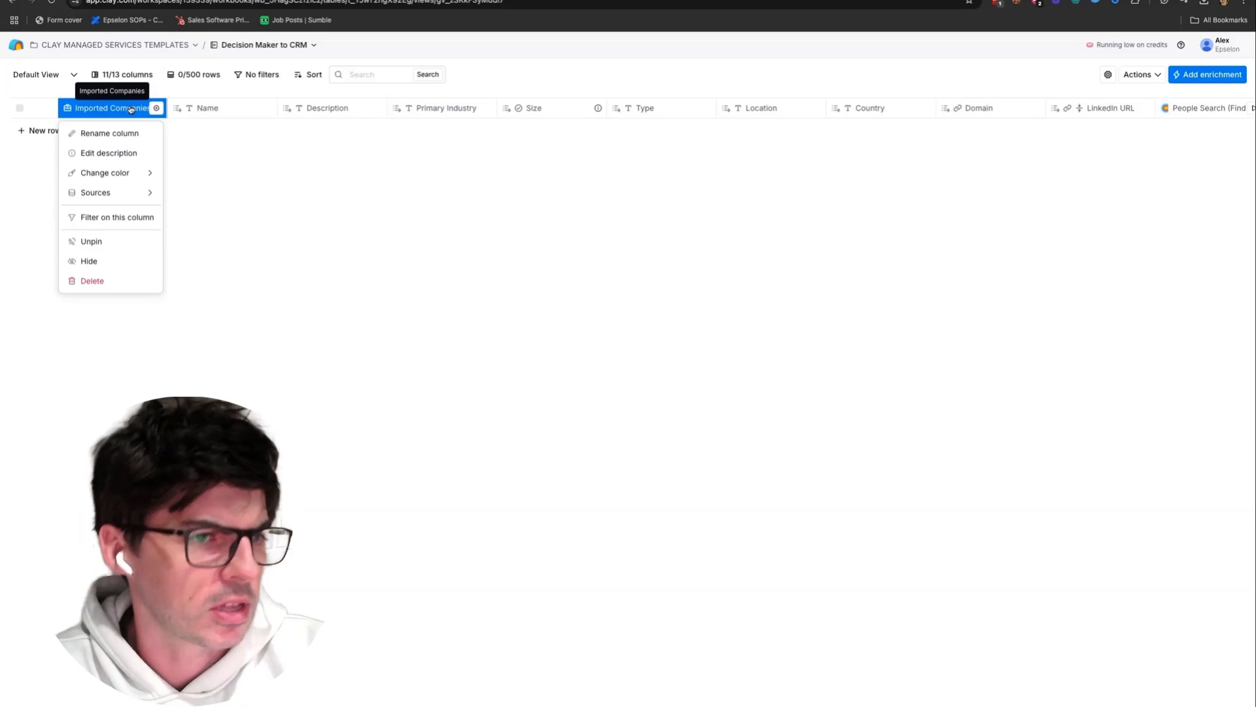
{"action": "mouse_move", "coordinate": [134, 194]}
{"action": "left_click", "coordinate": [175, 193]}
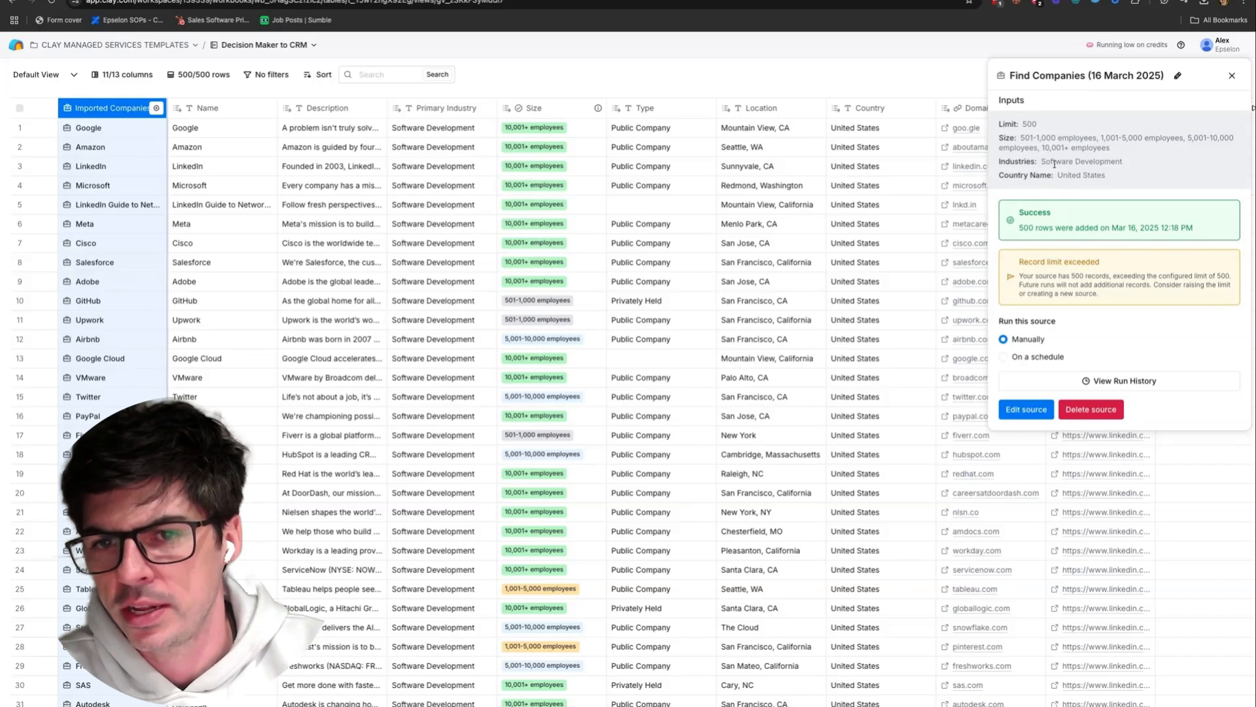
{"action": "left_click", "coordinate": [1232, 76]}
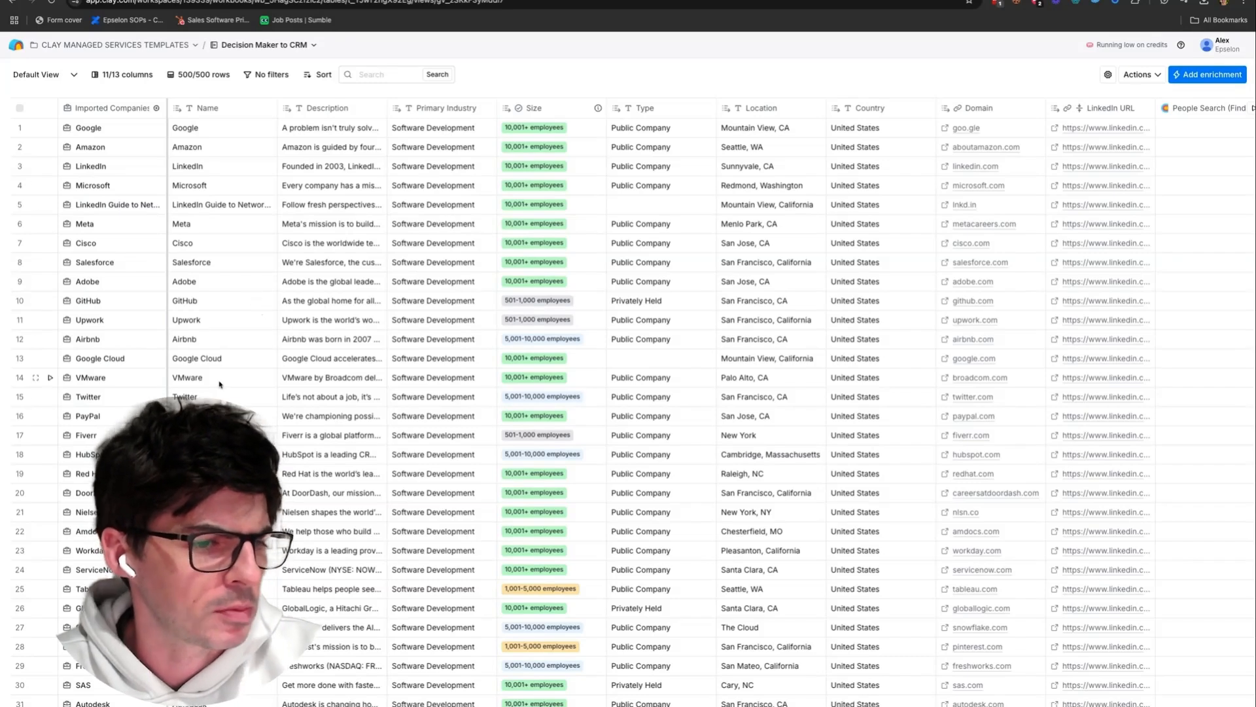
- In the people table, inspect the Find People from Accounts source of Imported Profiles and its schedule option for running every 1 day
{"action": "scroll", "coordinate": [1084, 313], "scroll_direction": "right", "scroll_amount": 3}
{"action": "left_click", "coordinate": [147, 705]}
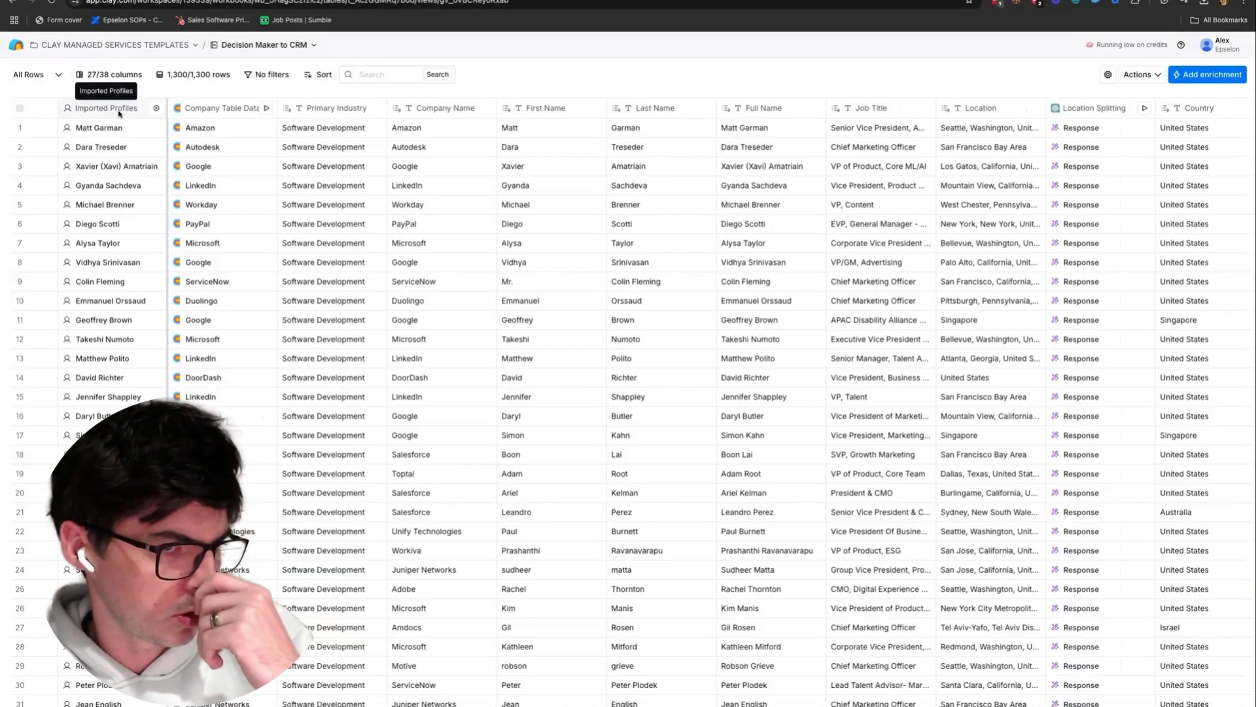
{"action": "left_click", "coordinate": [119, 109]}
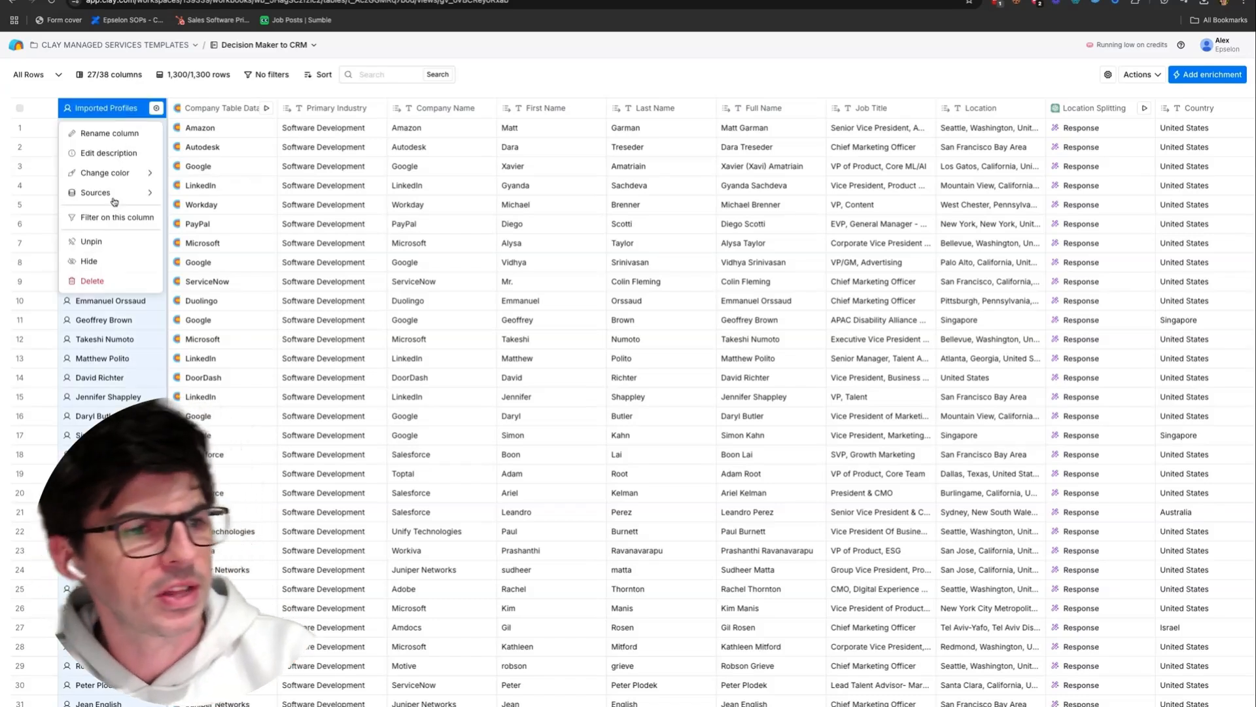
{"action": "left_click", "coordinate": [224, 197]}
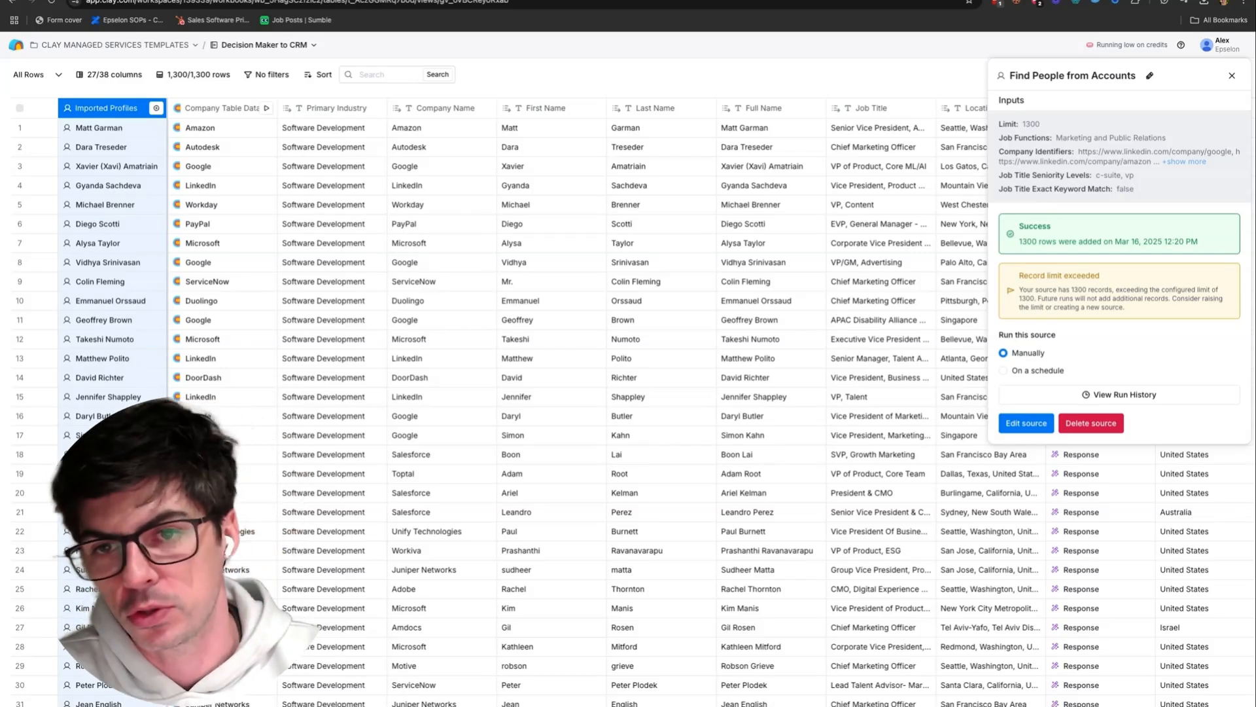
{"action": "left_click", "coordinate": [1044, 371]}
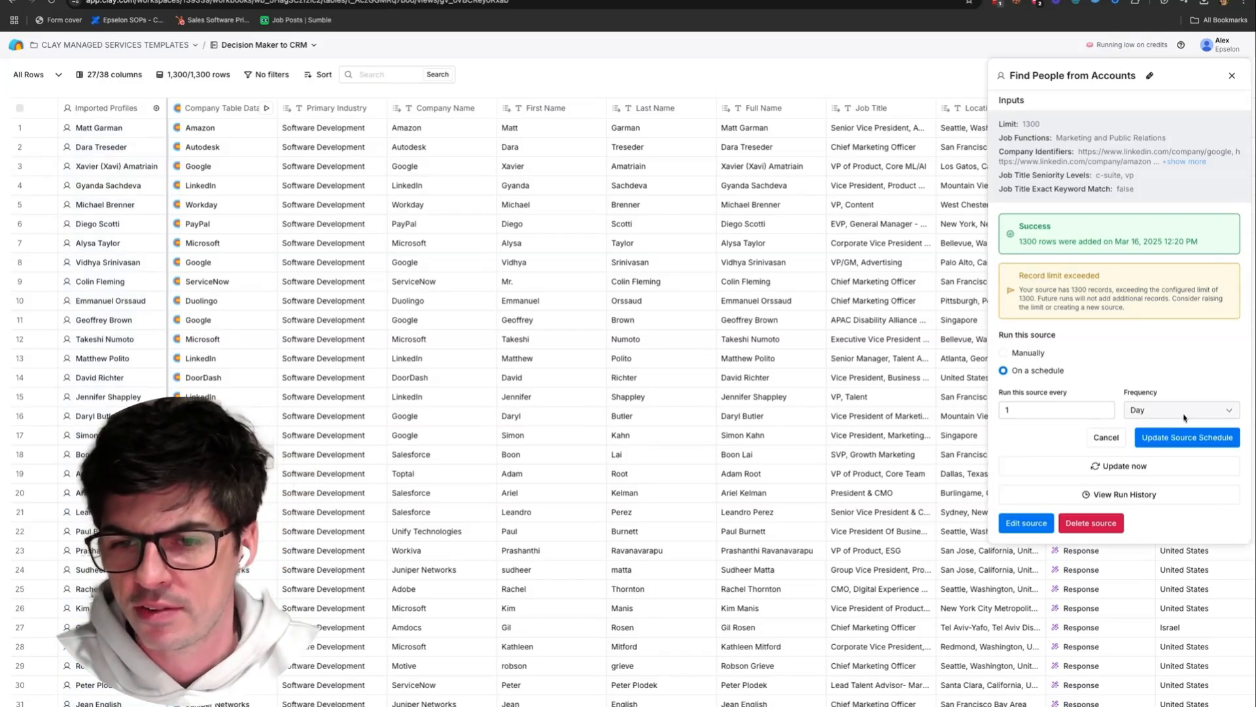
{"action": "left_click", "coordinate": [1115, 499]}
{"action": "left_click", "coordinate": [753, 154]}
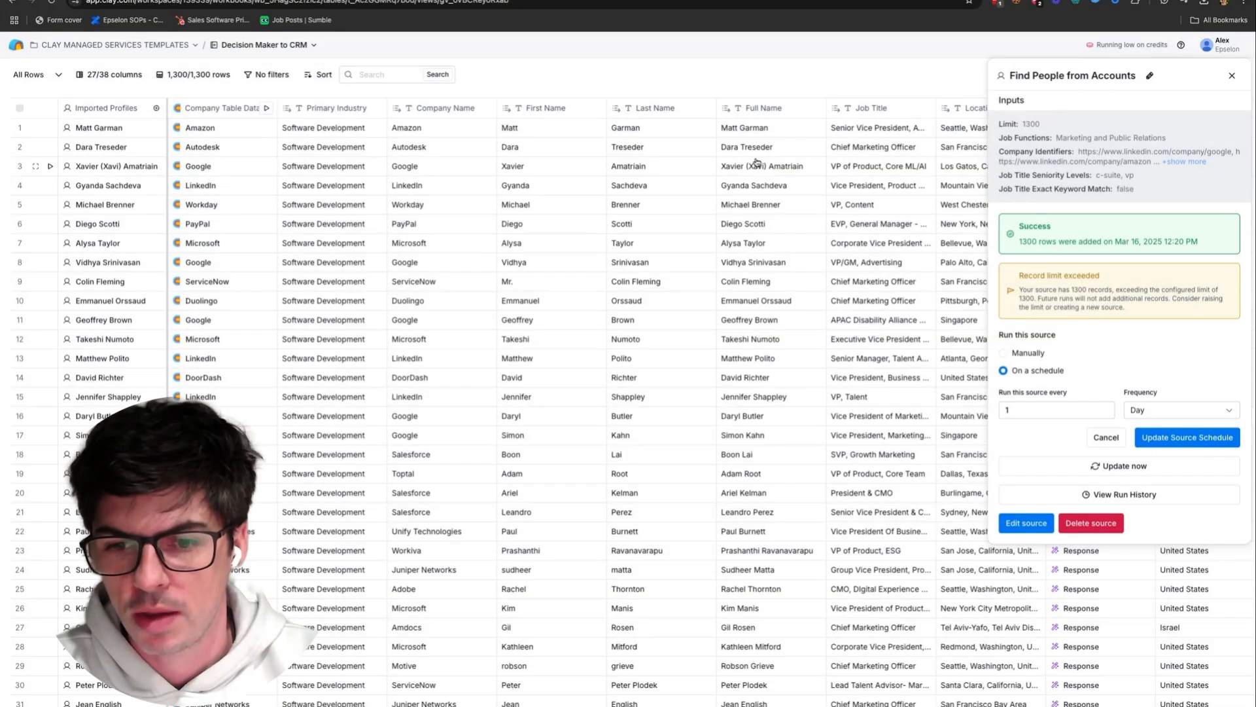
{"action": "left_click", "coordinate": [1233, 78]}
- Reopen the Find People from Accounts source and read through its full list of company identifiers
{"action": "left_click", "coordinate": [116, 108]}
{"action": "mouse_move", "coordinate": [108, 196]}
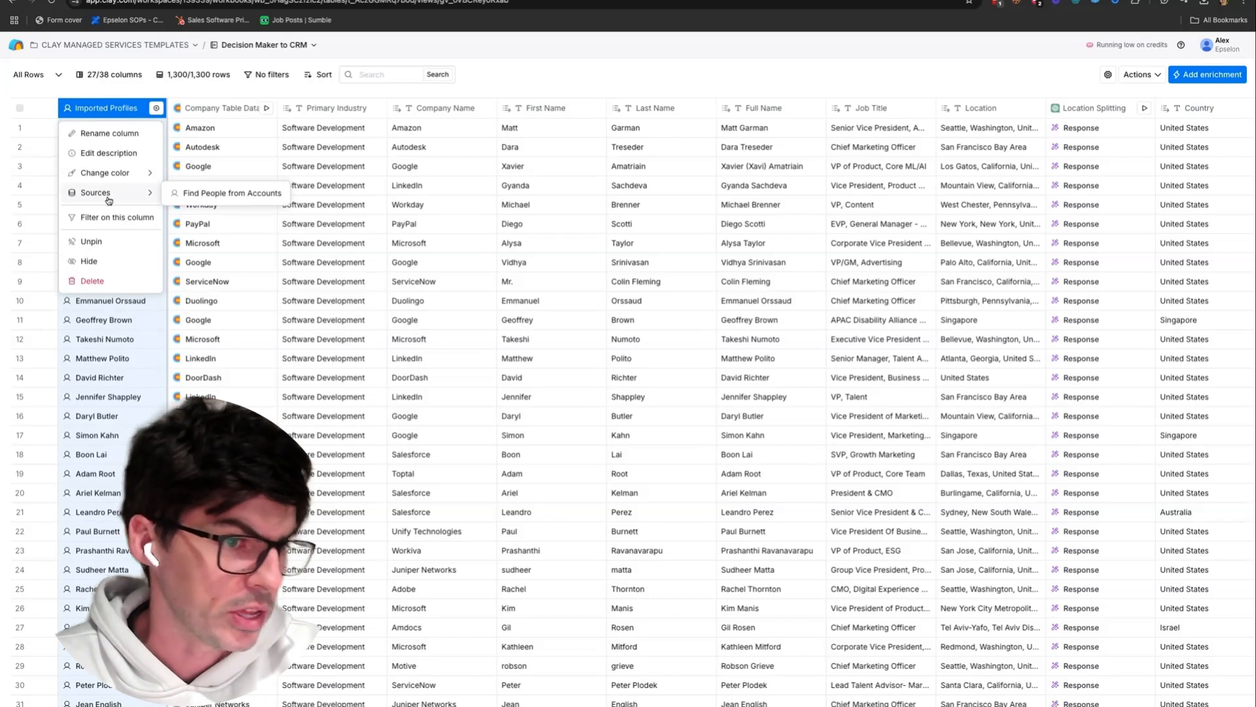
{"action": "left_click", "coordinate": [181, 195]}
{"action": "left_click", "coordinate": [1191, 162]}
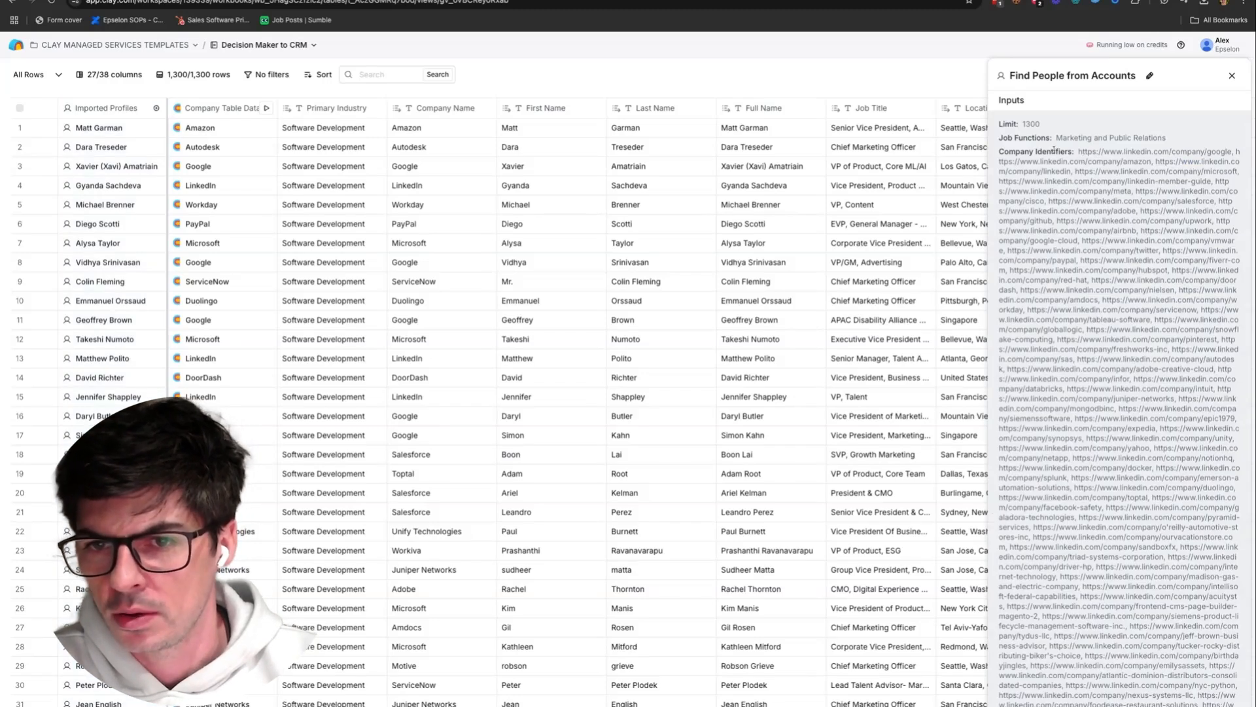
{"action": "scroll", "coordinate": [1183, 432], "scroll_direction": "down", "scroll_amount": 15}
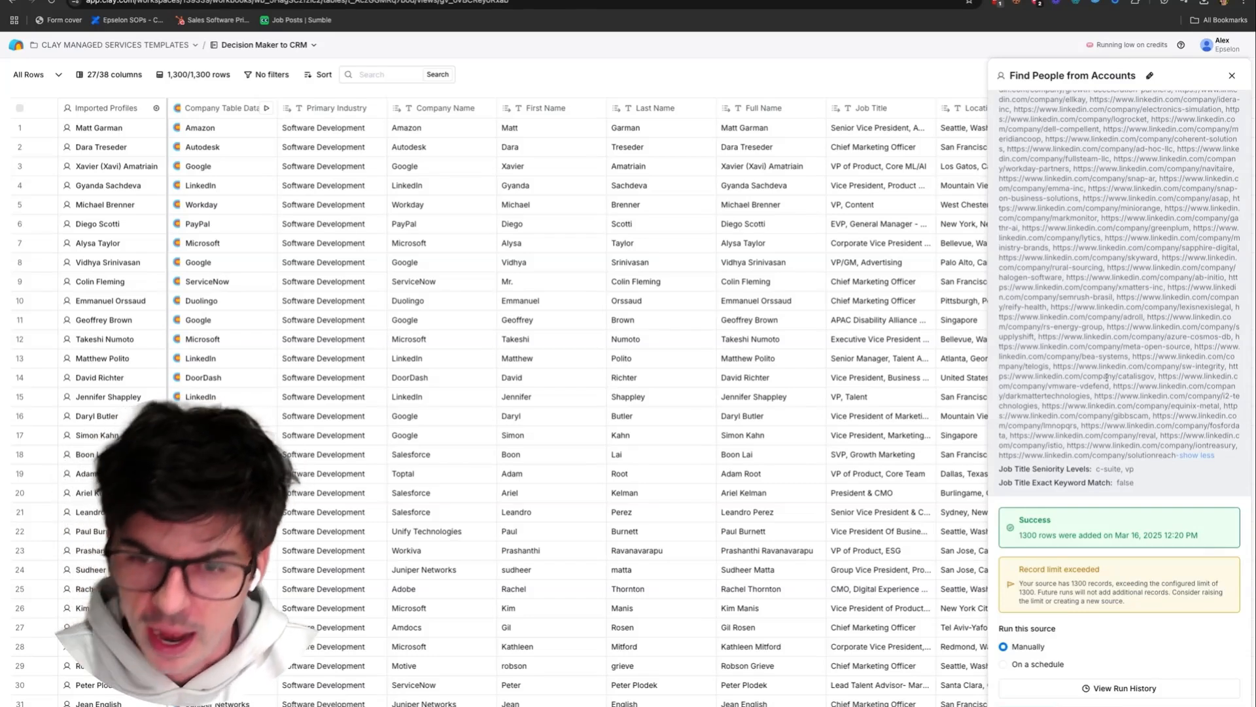
{"action": "scroll", "coordinate": [1108, 378], "scroll_direction": "up", "scroll_amount": 5}
{"action": "left_click", "coordinate": [1232, 75]}
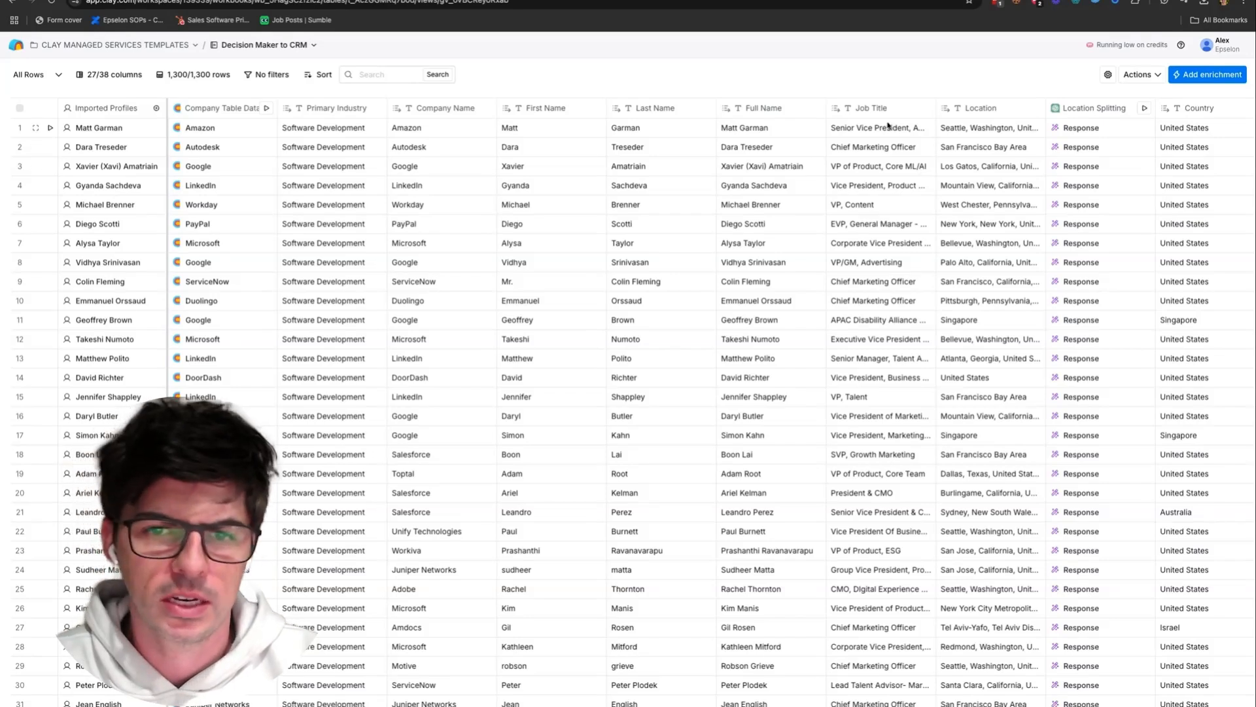
- Look across the people table's location and Qualfication columns, and open the Leads list in Salesforce
{"action": "scroll", "coordinate": [884, 172], "scroll_direction": "right", "scroll_amount": 10}
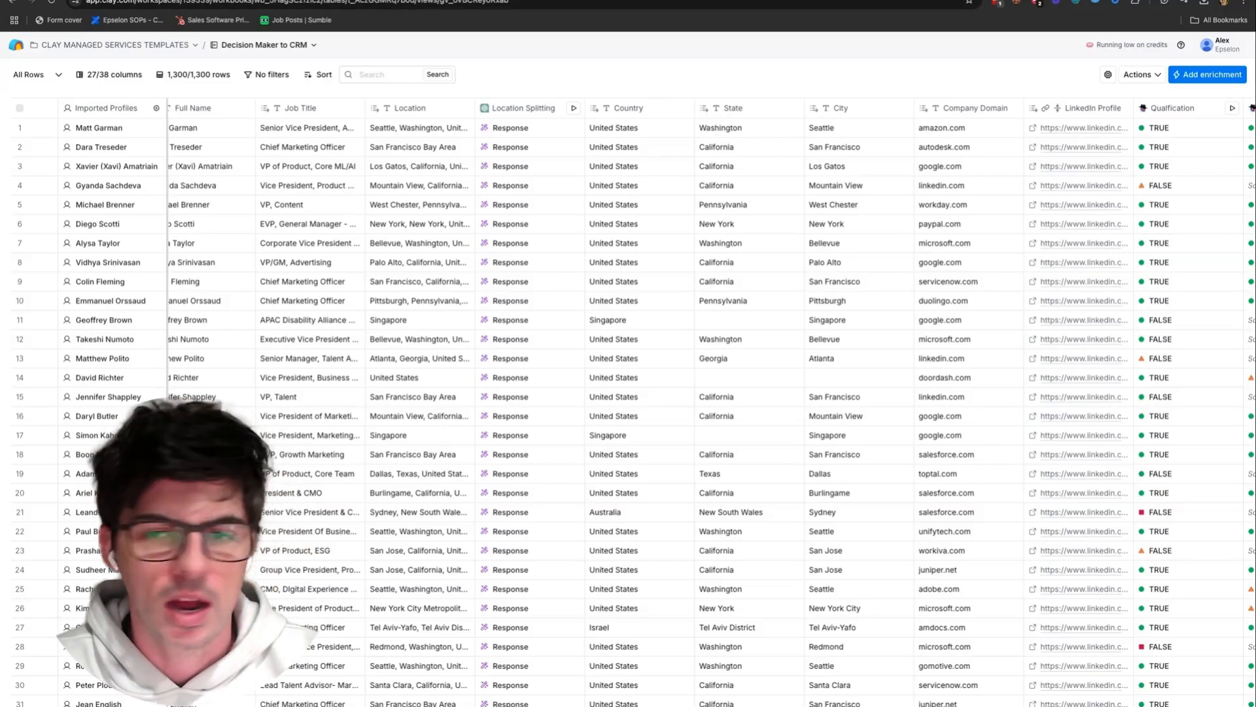
{"action": "key", "text": "ctrl+Tab"}
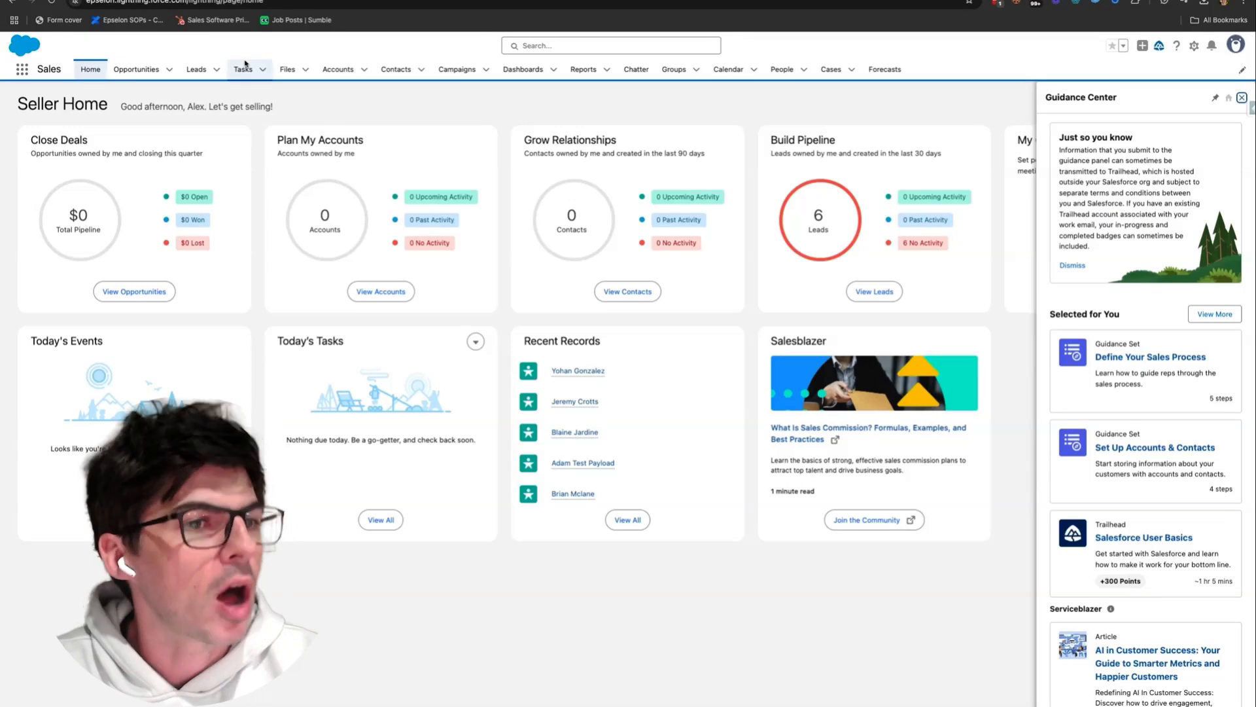
{"action": "left_click", "coordinate": [196, 69]}
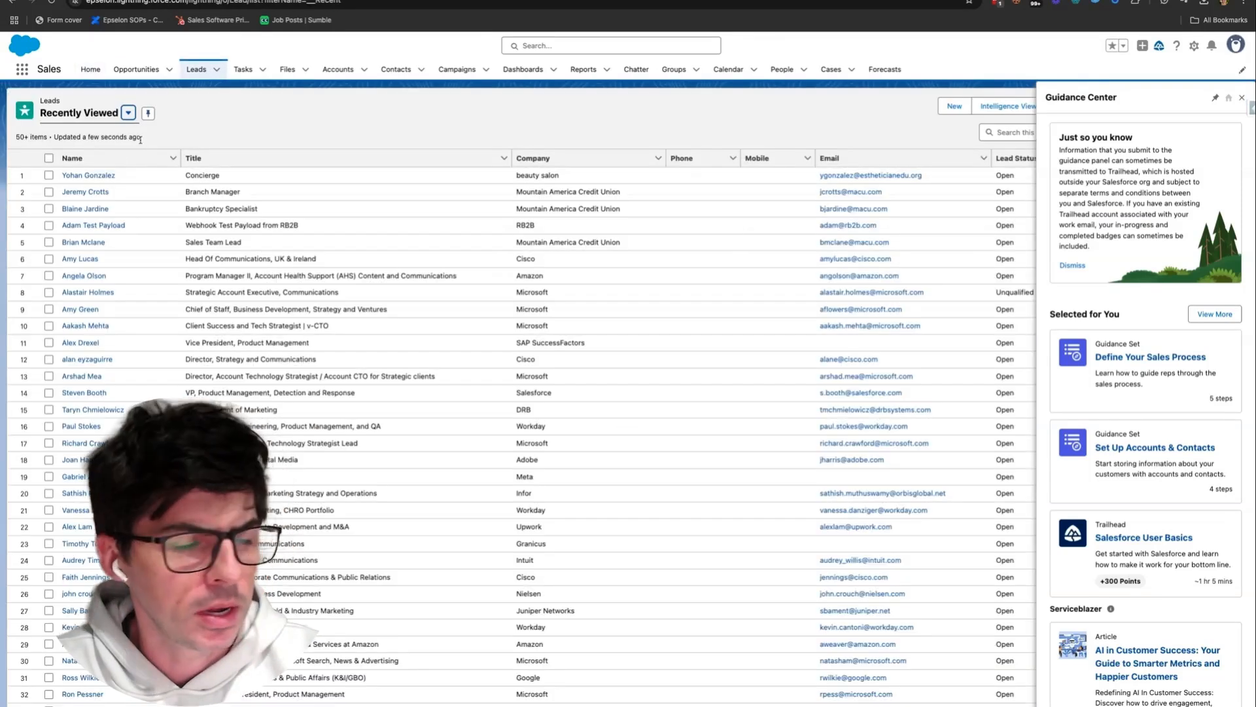
{"action": "key", "text": "ctrl+shift+Tab"}
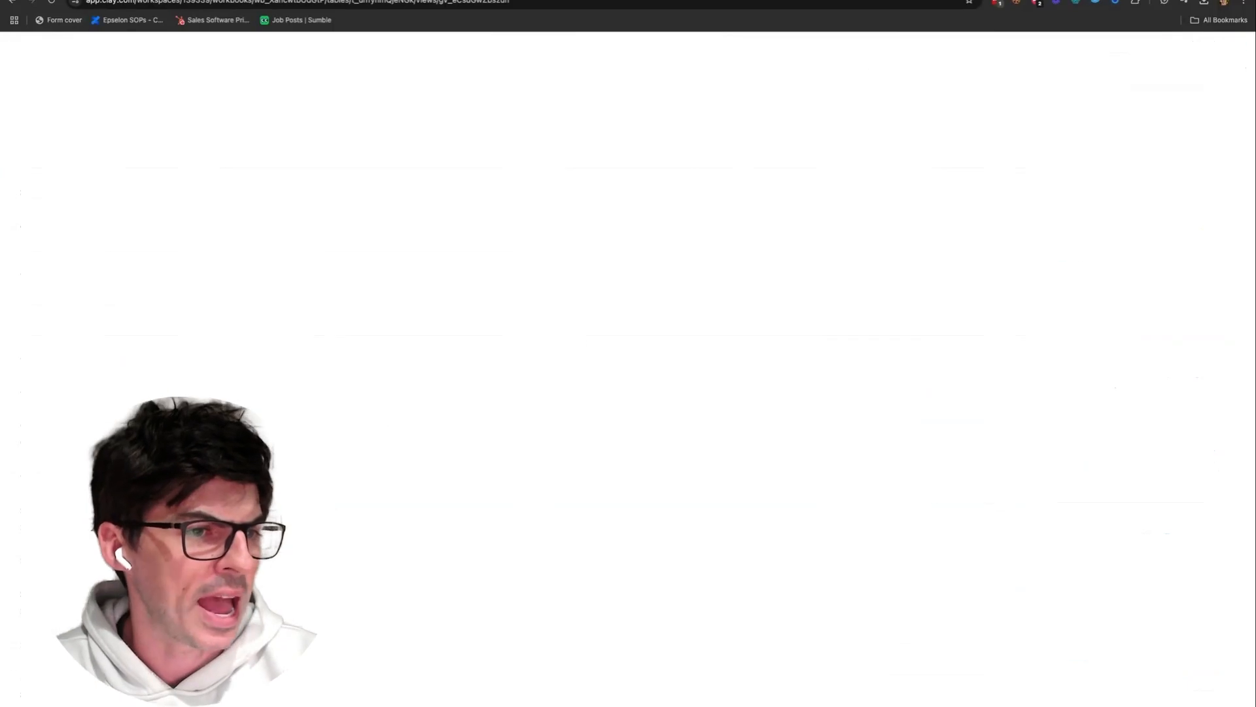
{"action": "scroll", "coordinate": [641, 234], "scroll_direction": "up", "scroll_amount": 15}
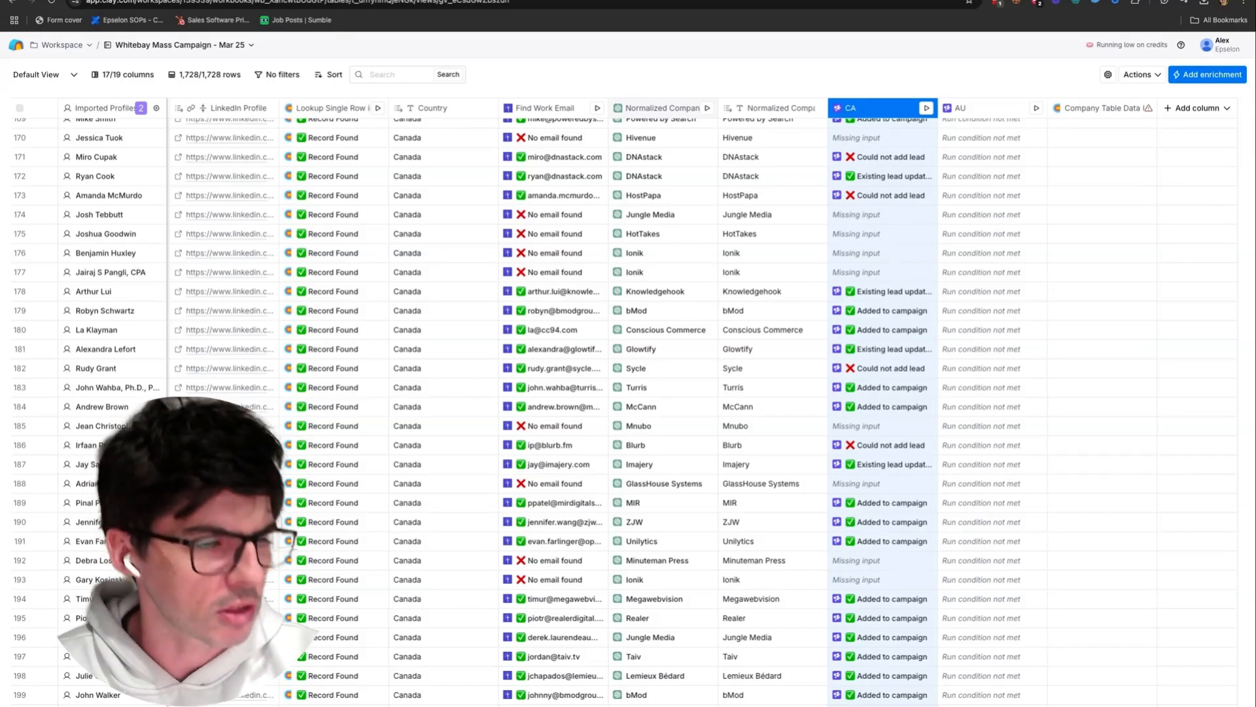
{"action": "left_click", "coordinate": [314, 0]}
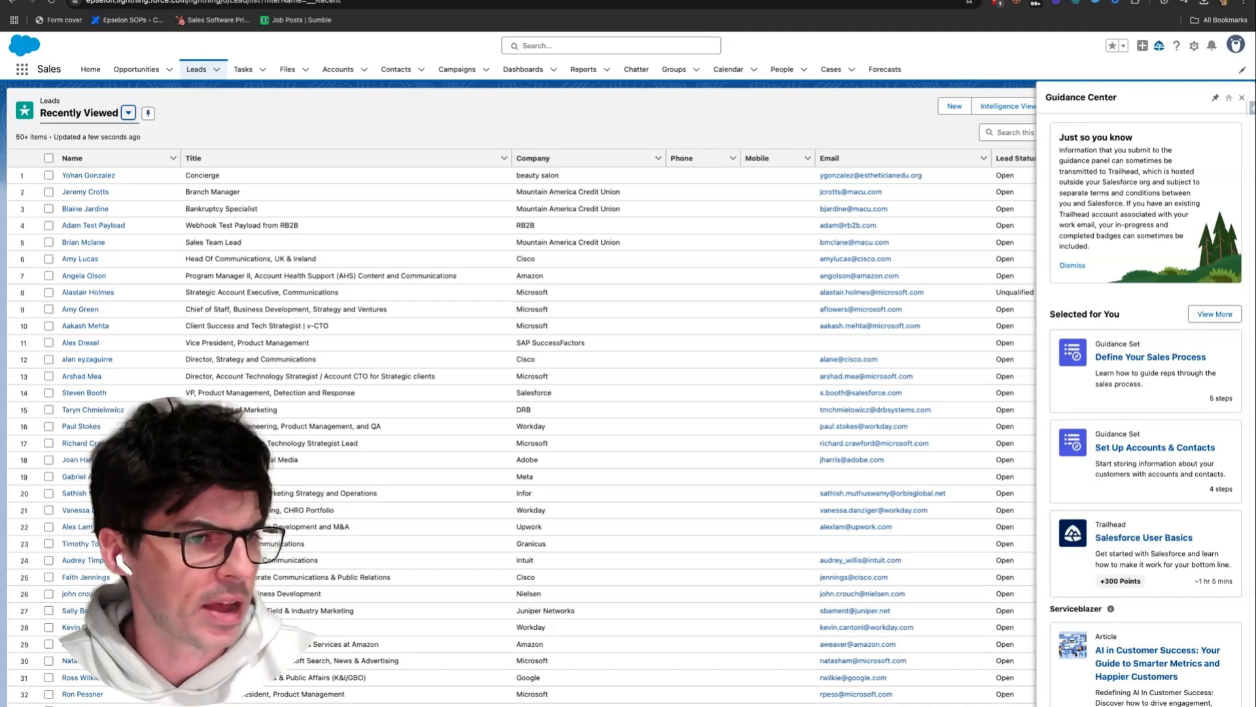
- Display the New Decision Maker Leads list view and review the record of the SVP lead at Nielsen
{"action": "left_click", "coordinate": [128, 113]}
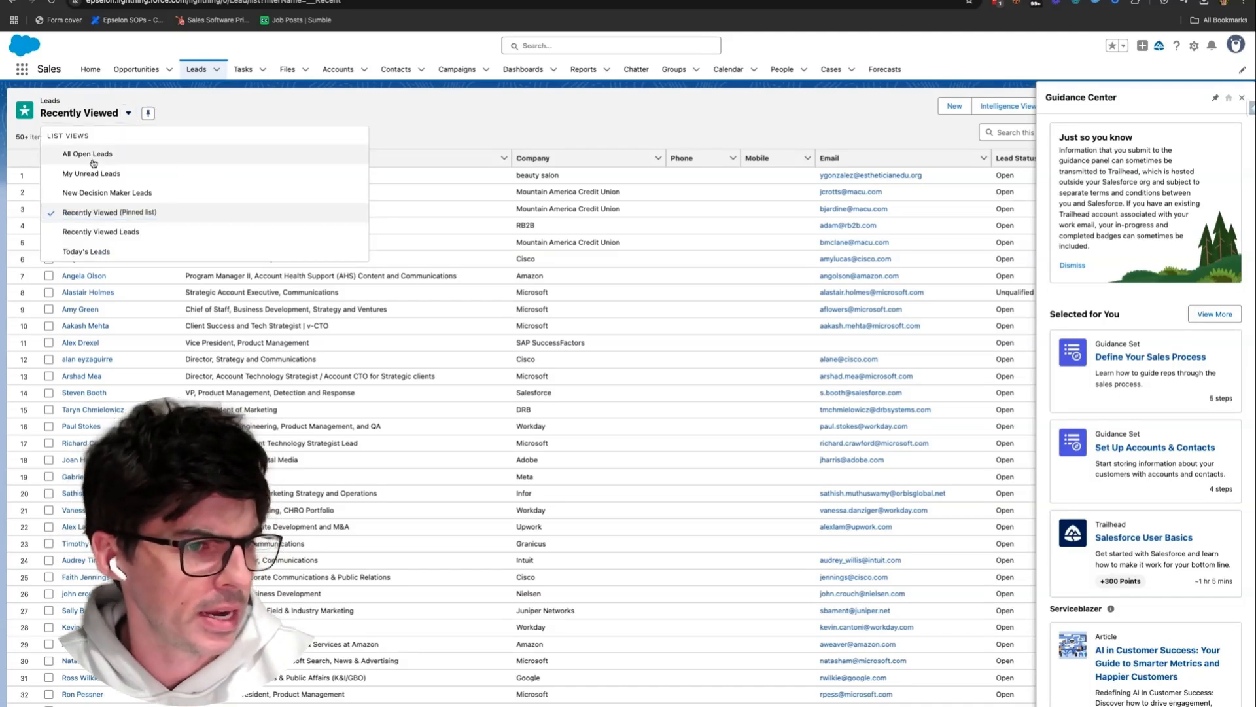
{"action": "left_click", "coordinate": [124, 193]}
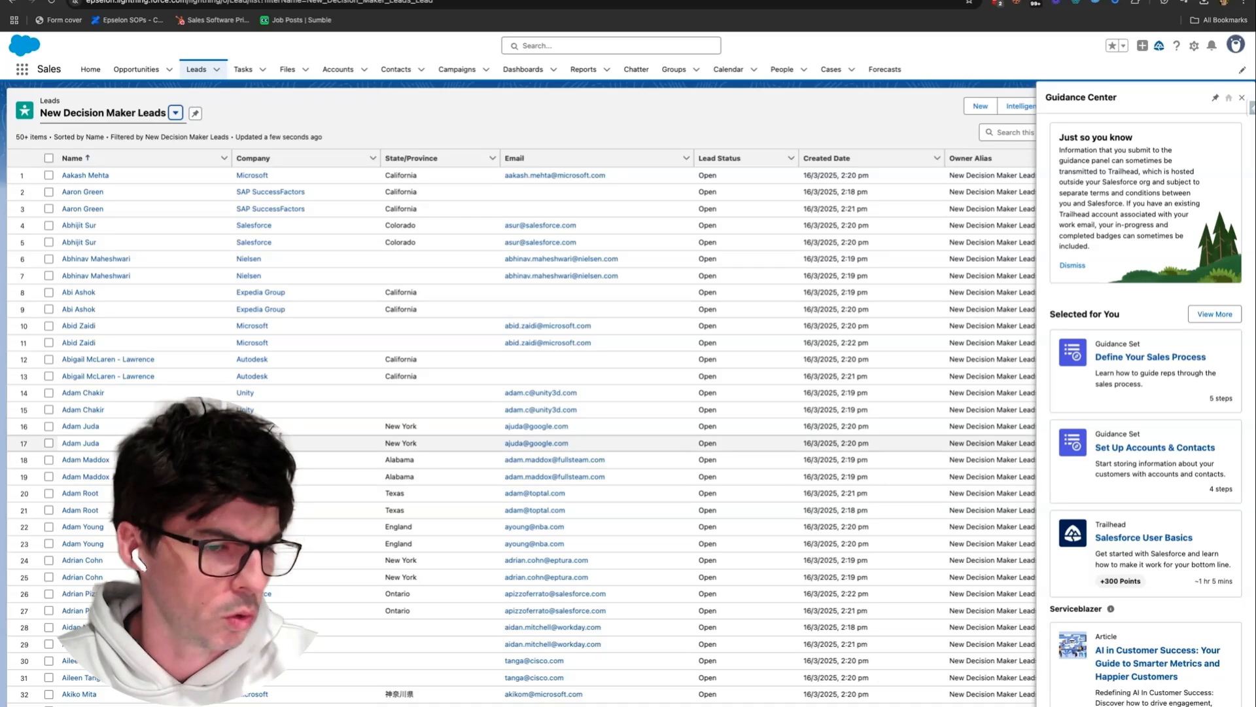
{"action": "scroll", "coordinate": [216, 435], "scroll_direction": "down", "scroll_amount": 1}
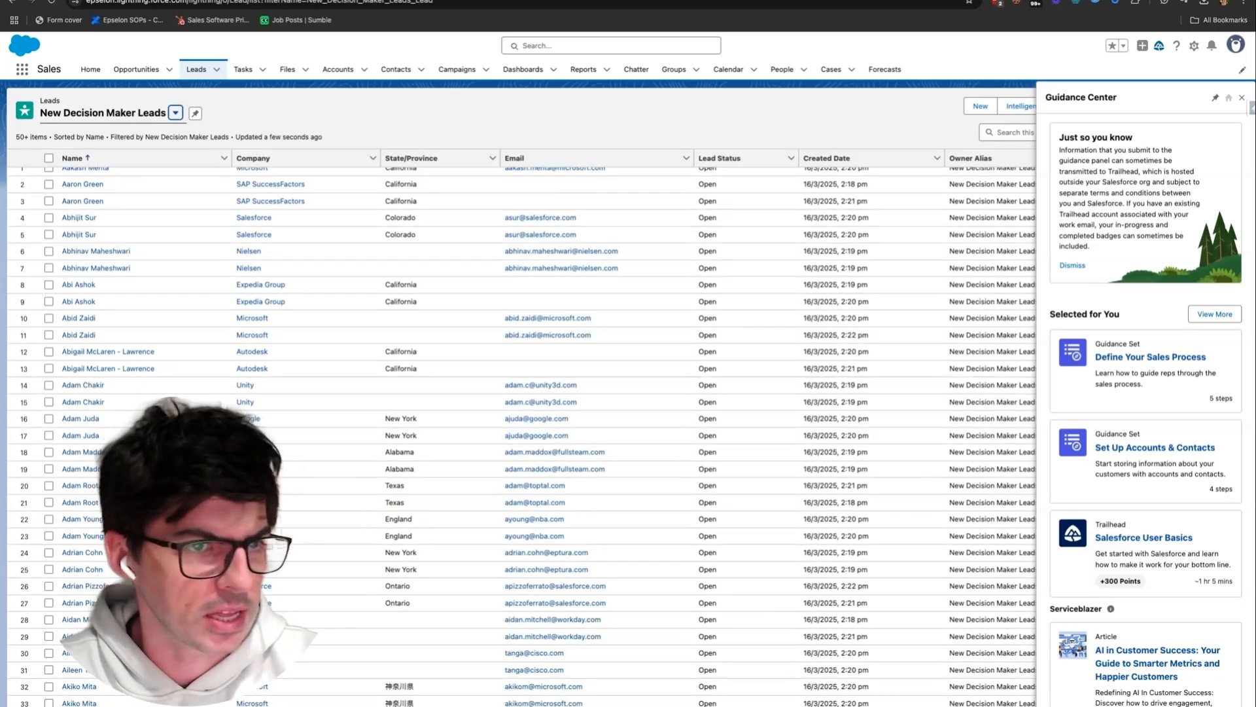
{"action": "scroll", "coordinate": [89, 191], "scroll_direction": "down", "scroll_amount": 15}
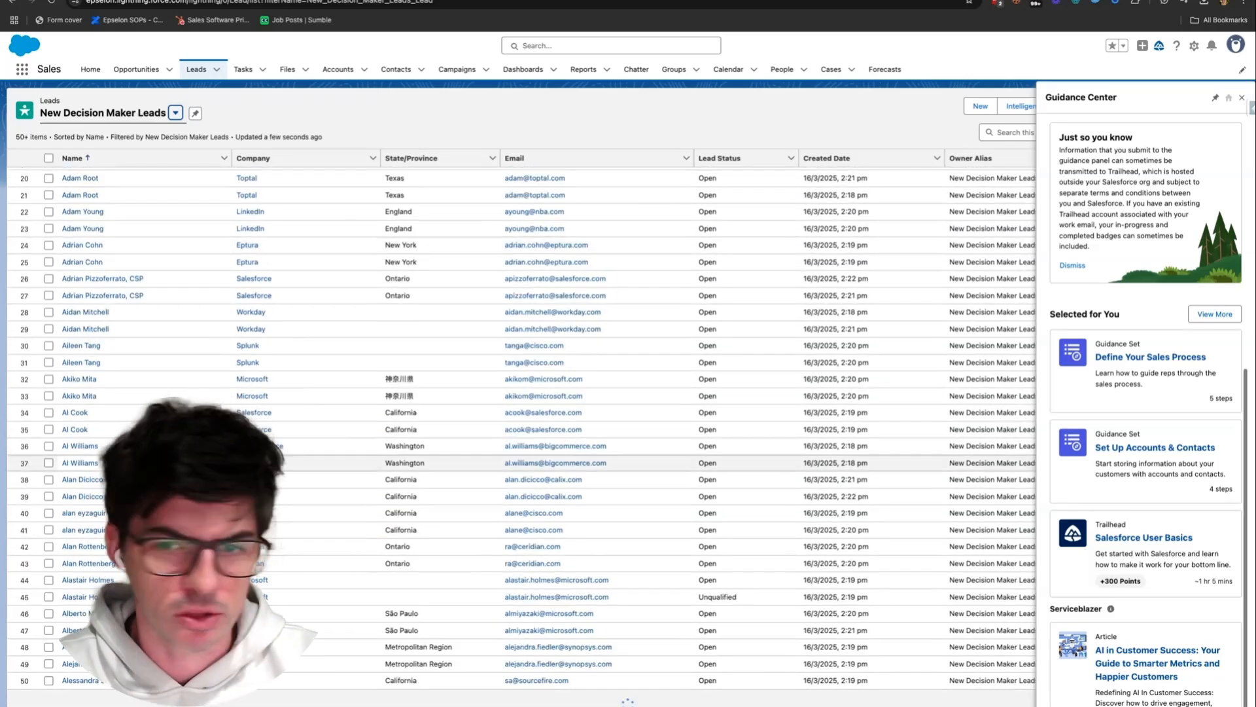
{"action": "left_click", "coordinate": [95, 554]}
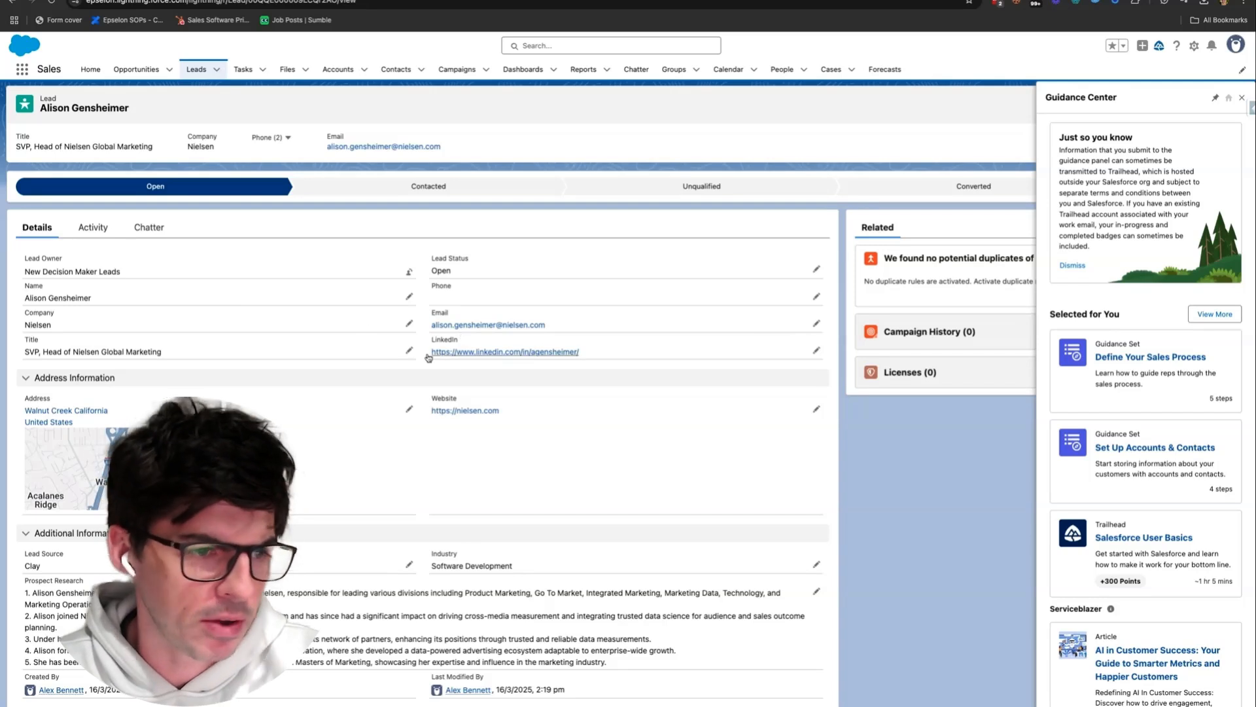
{"action": "scroll", "coordinate": [114, 426], "scroll_direction": "down", "scroll_amount": 2}
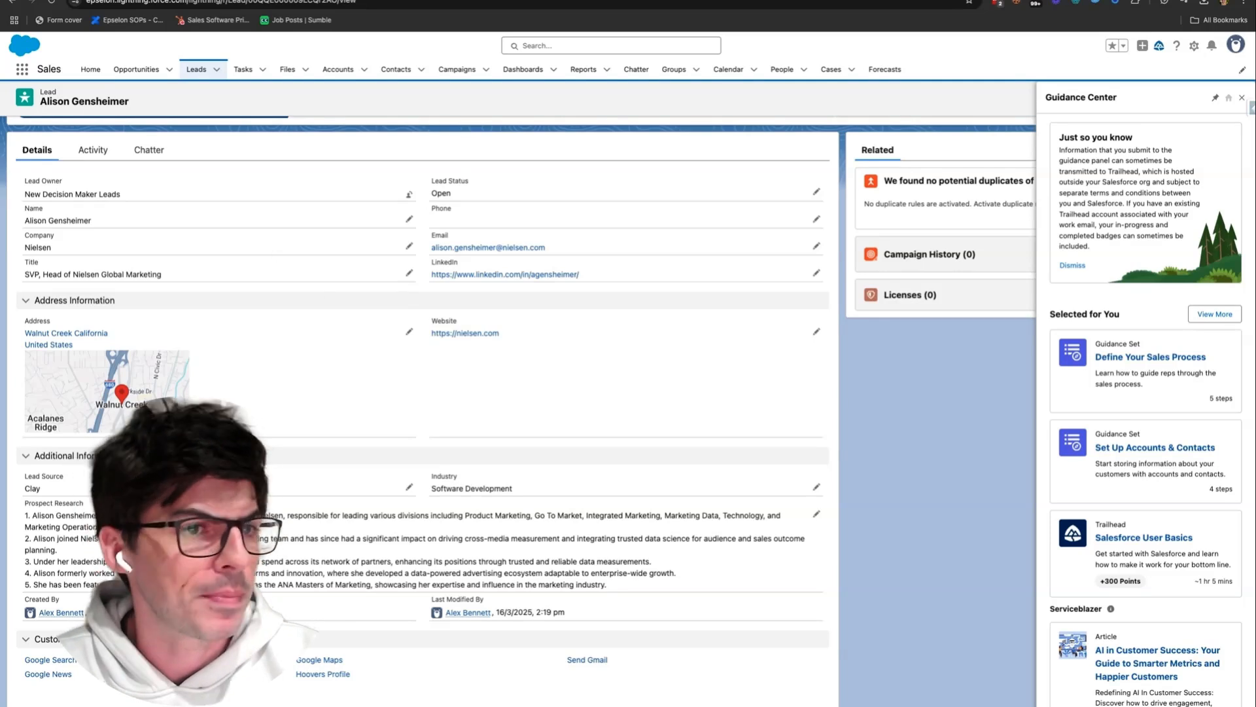
- Return to the people table in Clay and open the Qualfication column's settings to view its model and prompt
{"action": "left_click", "coordinate": [314, 1]}
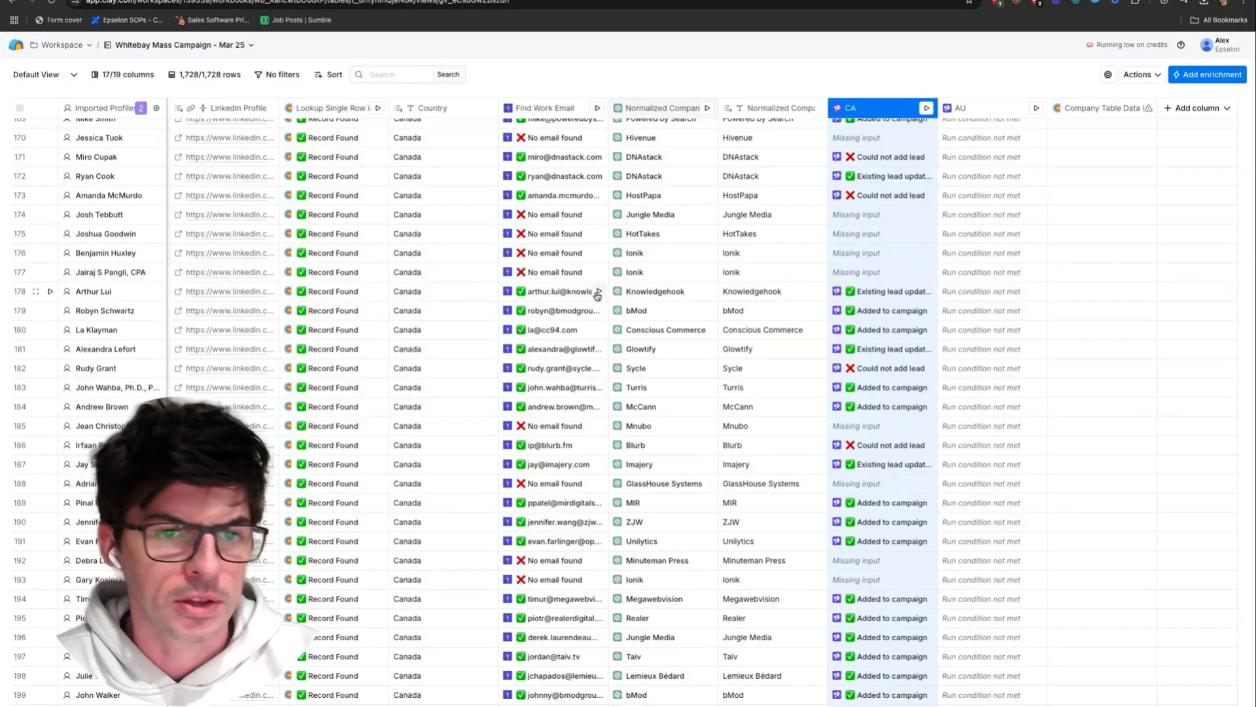
{"action": "left_click", "coordinate": [226, 0]}
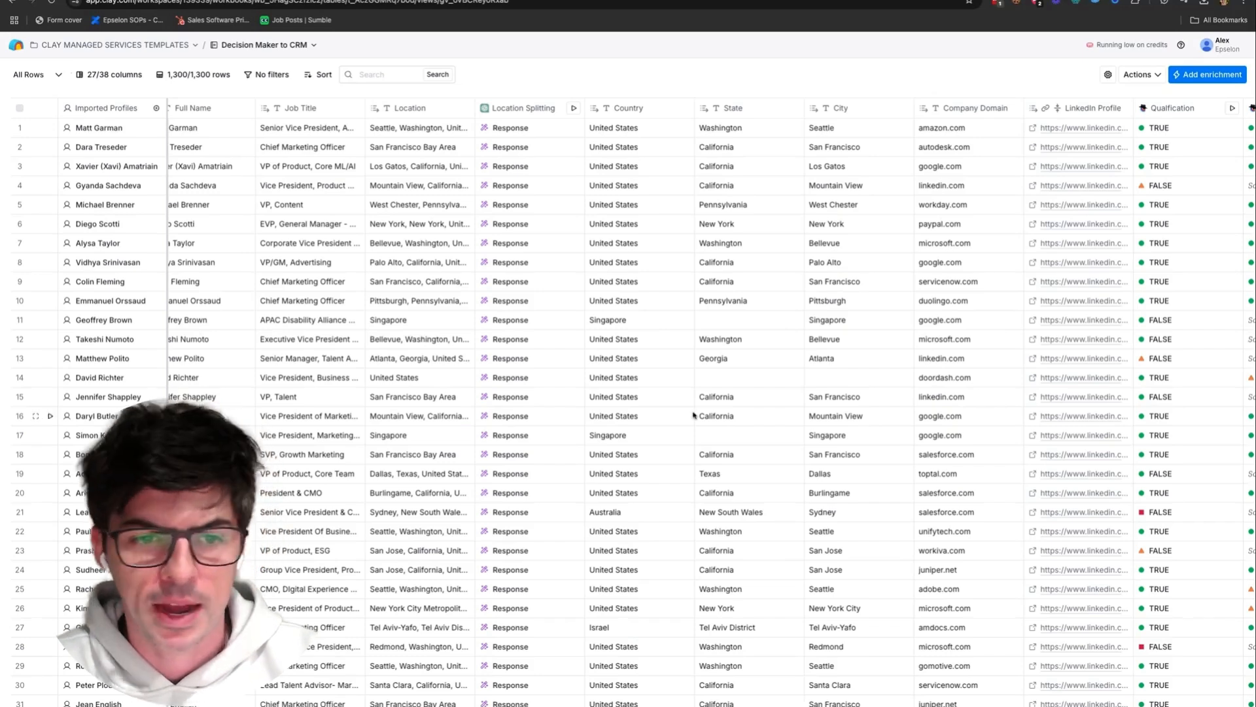
{"action": "scroll", "coordinate": [639, 205], "scroll_direction": "right", "scroll_amount": 4}
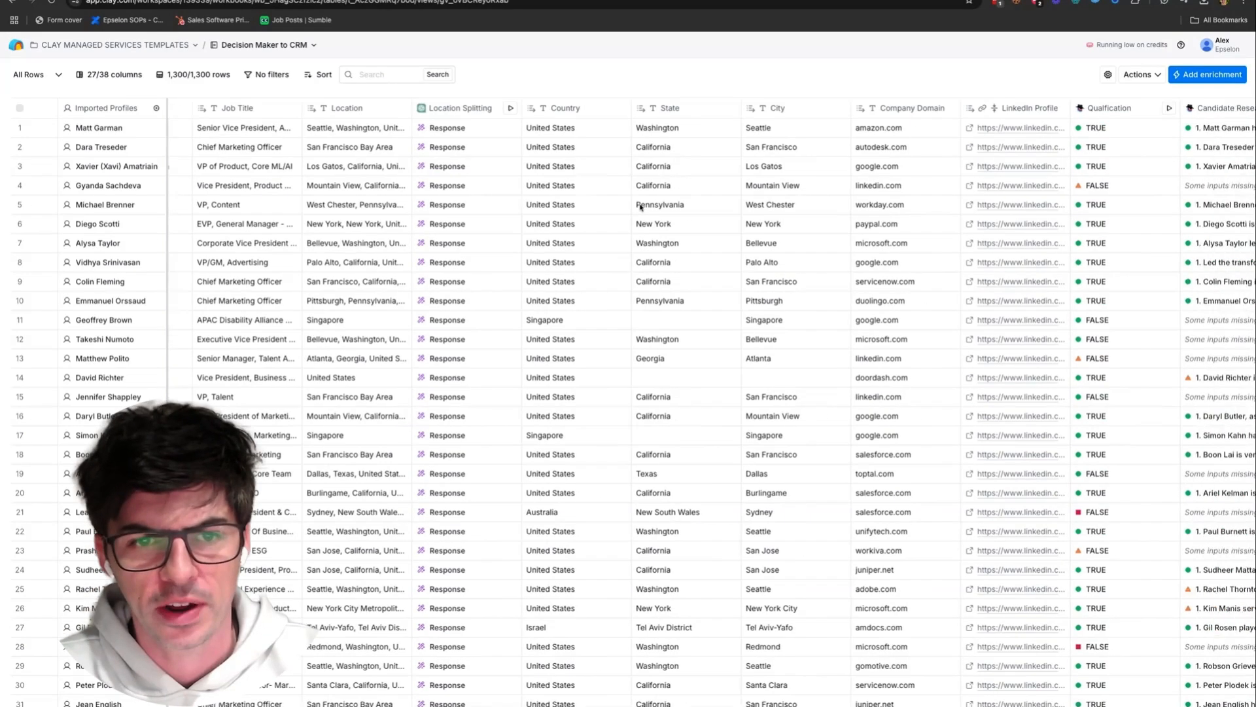
{"action": "scroll", "coordinate": [640, 206], "scroll_direction": "left", "scroll_amount": 4}
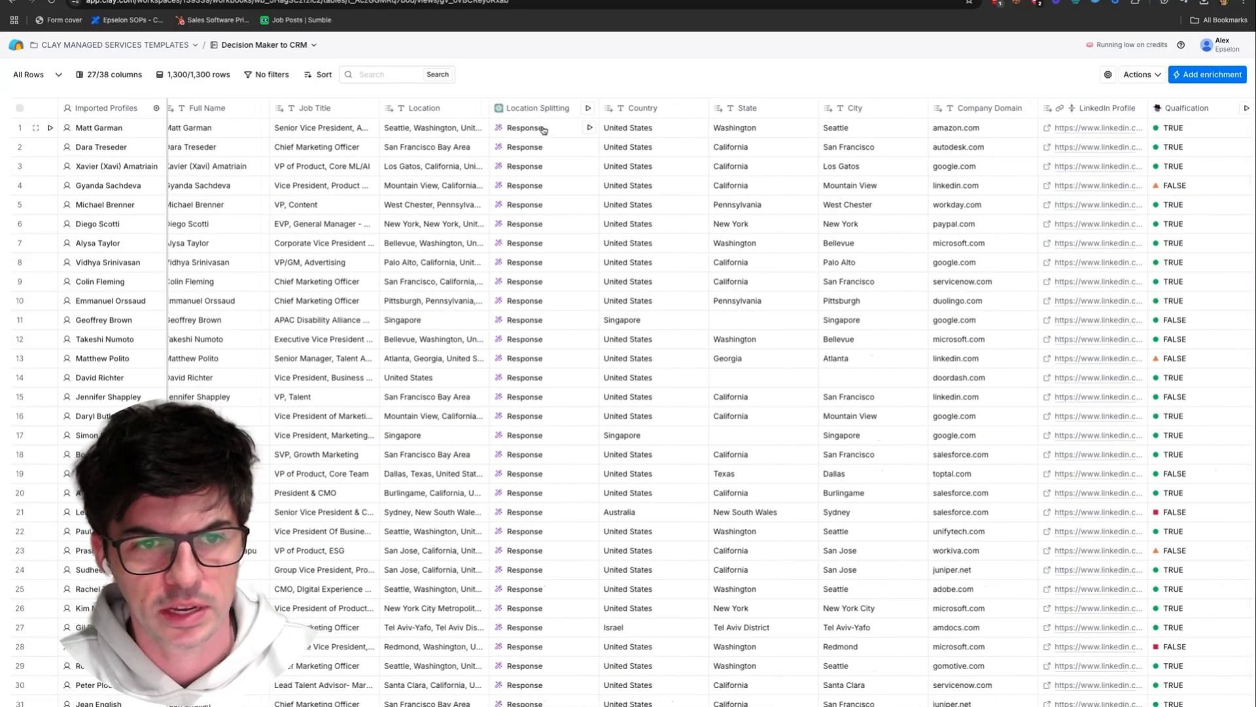
{"action": "scroll", "coordinate": [688, 165], "scroll_direction": "right", "scroll_amount": 2}
{"action": "scroll", "coordinate": [688, 165], "scroll_direction": "right", "scroll_amount": 10}
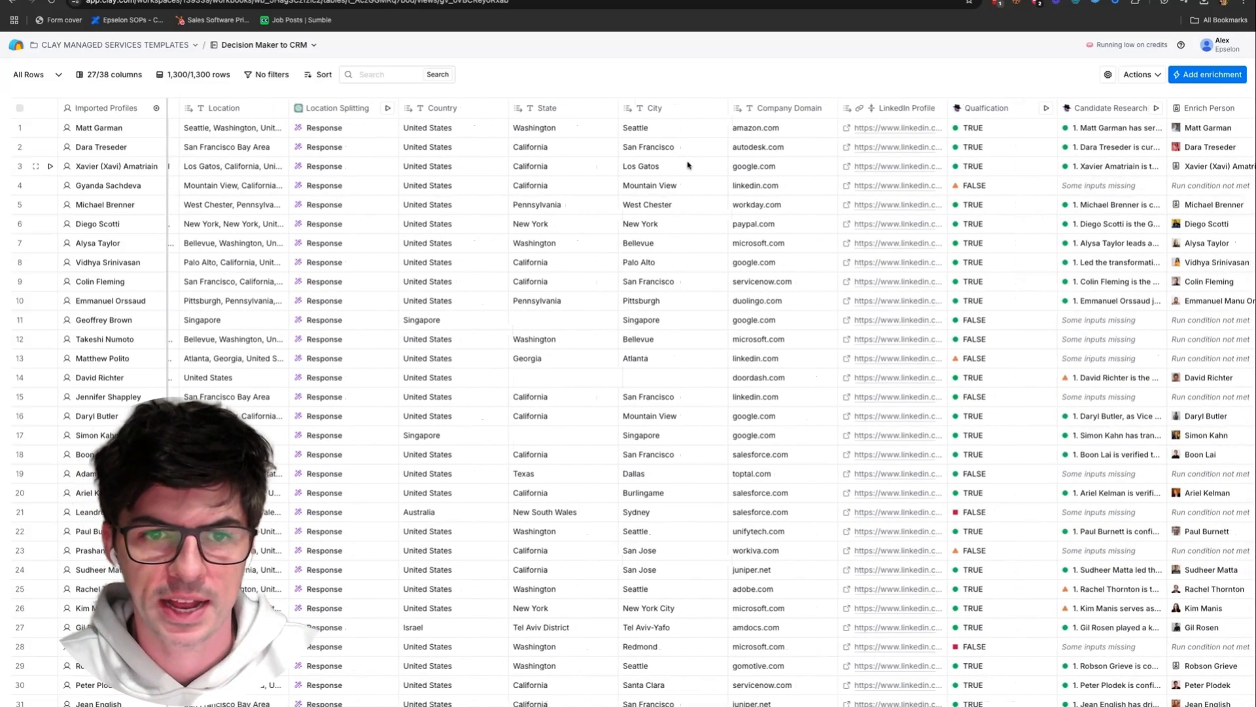
{"action": "scroll", "coordinate": [689, 165], "scroll_direction": "left", "scroll_amount": 2}
{"action": "left_click", "coordinate": [615, 108]}
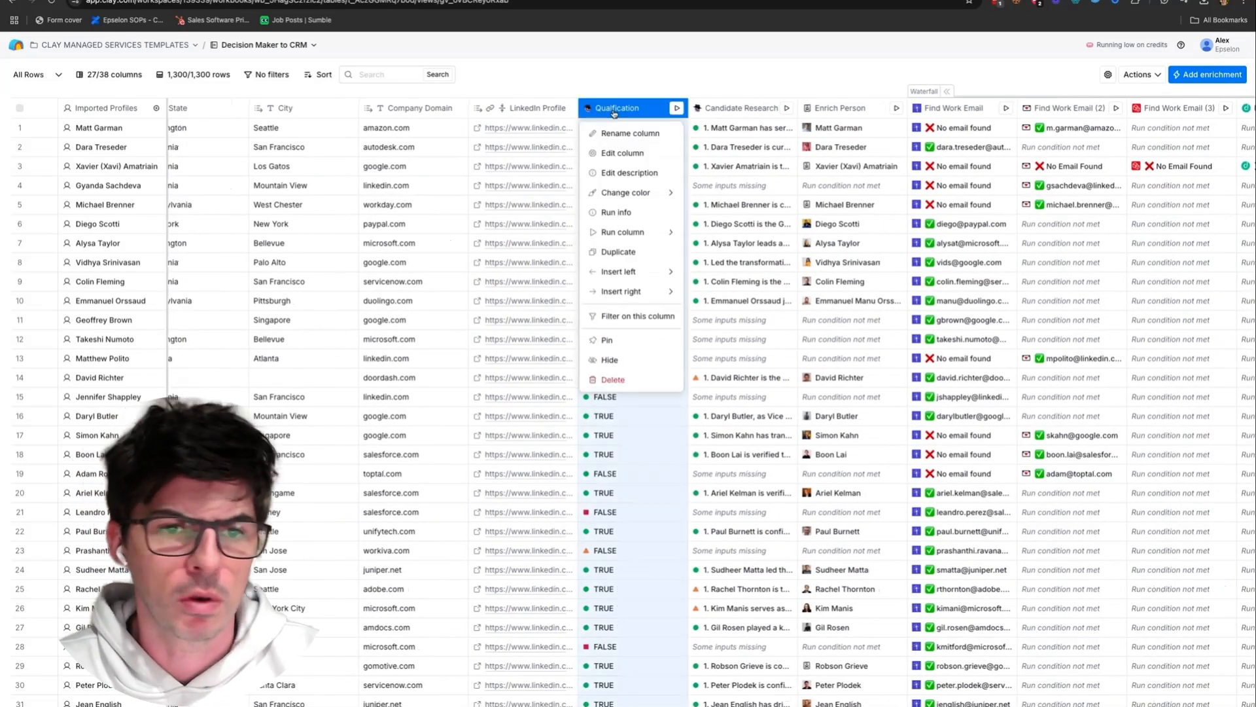
{"action": "left_click", "coordinate": [617, 154]}
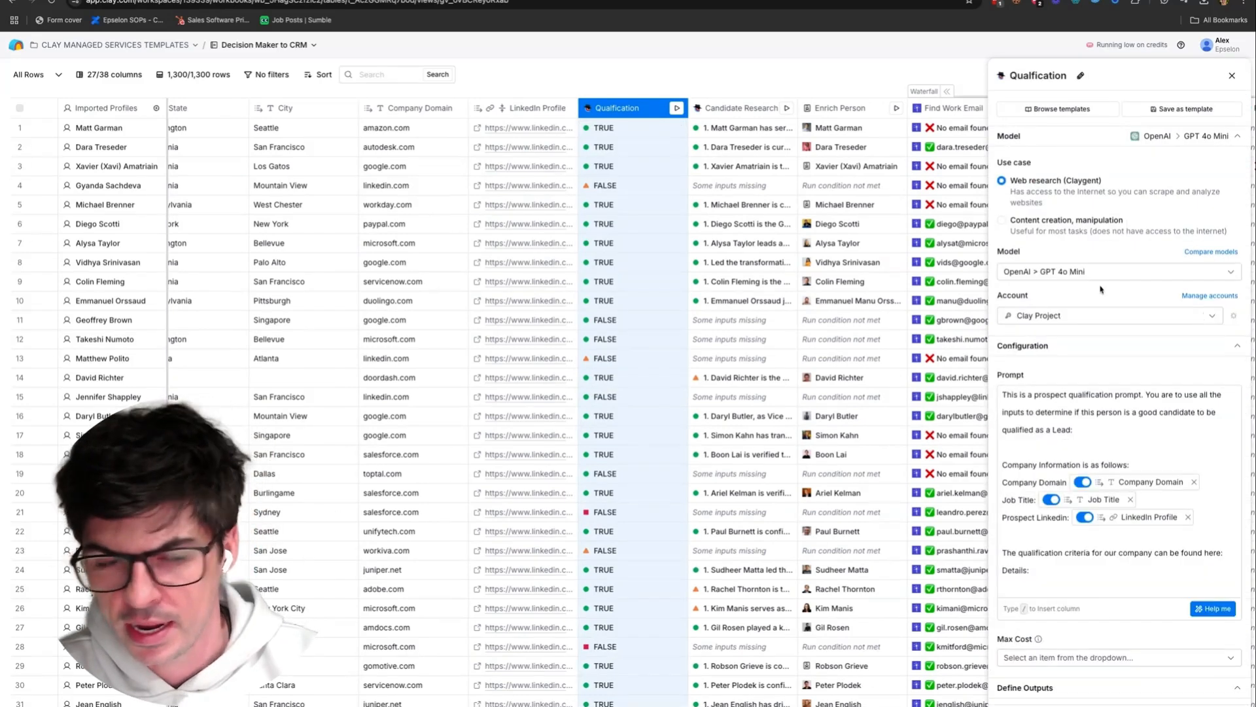
- Read through the Qualfication prompt's company inputs, decision-maker criteria and exclusion of junior roles
{"action": "scroll", "coordinate": [1143, 471], "scroll_direction": "down", "scroll_amount": 2}
{"action": "scroll", "coordinate": [1143, 471], "scroll_direction": "up", "scroll_amount": 2}
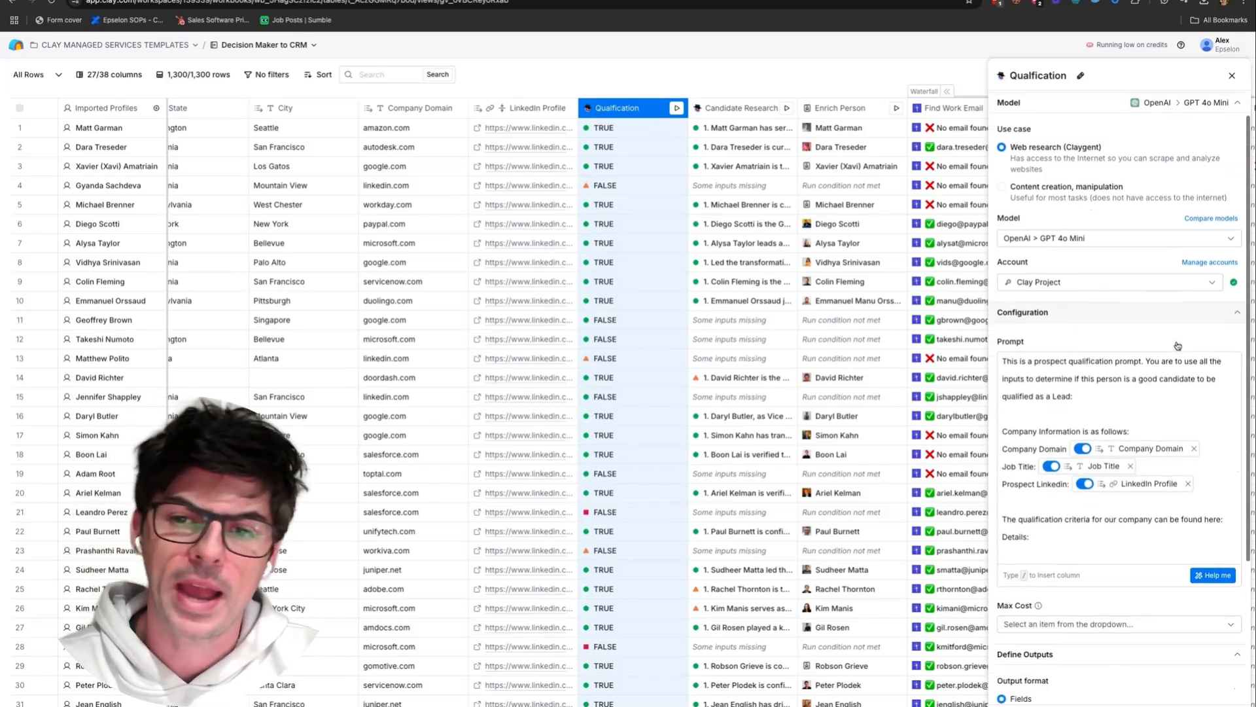
{"action": "scroll", "coordinate": [1152, 302], "scroll_direction": "down", "scroll_amount": 3}
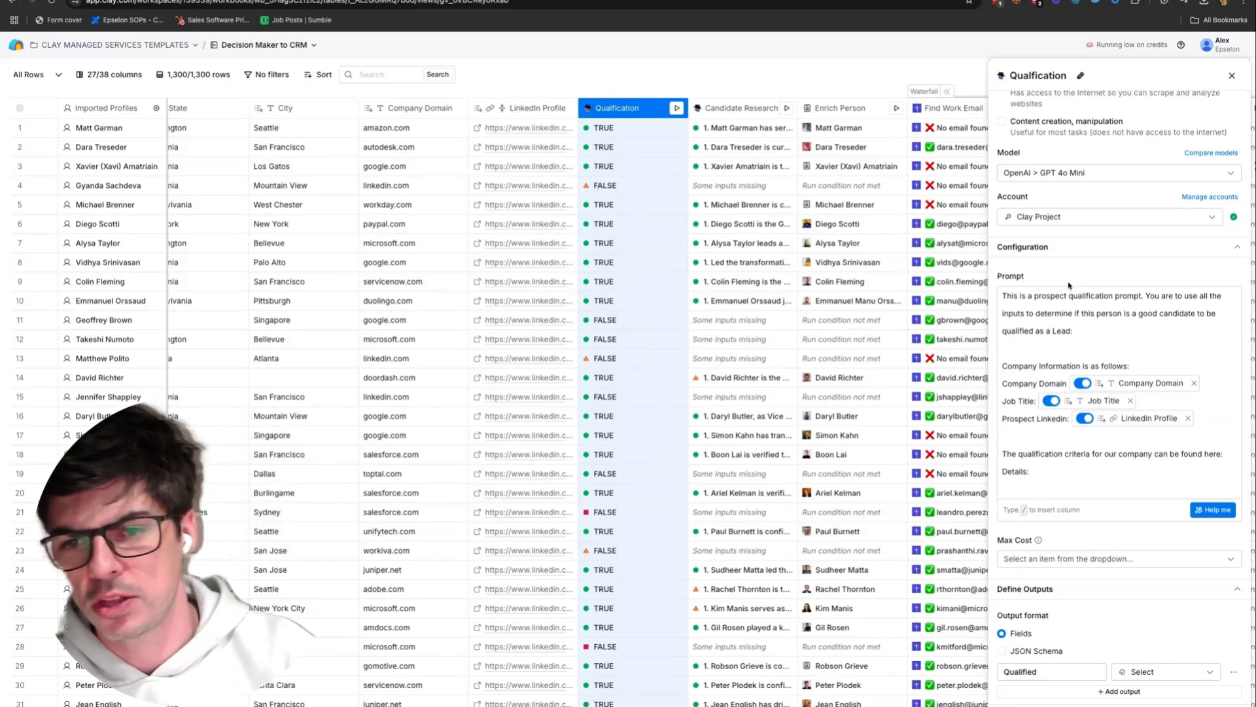
{"action": "scroll", "coordinate": [1069, 295], "scroll_direction": "down", "scroll_amount": 2}
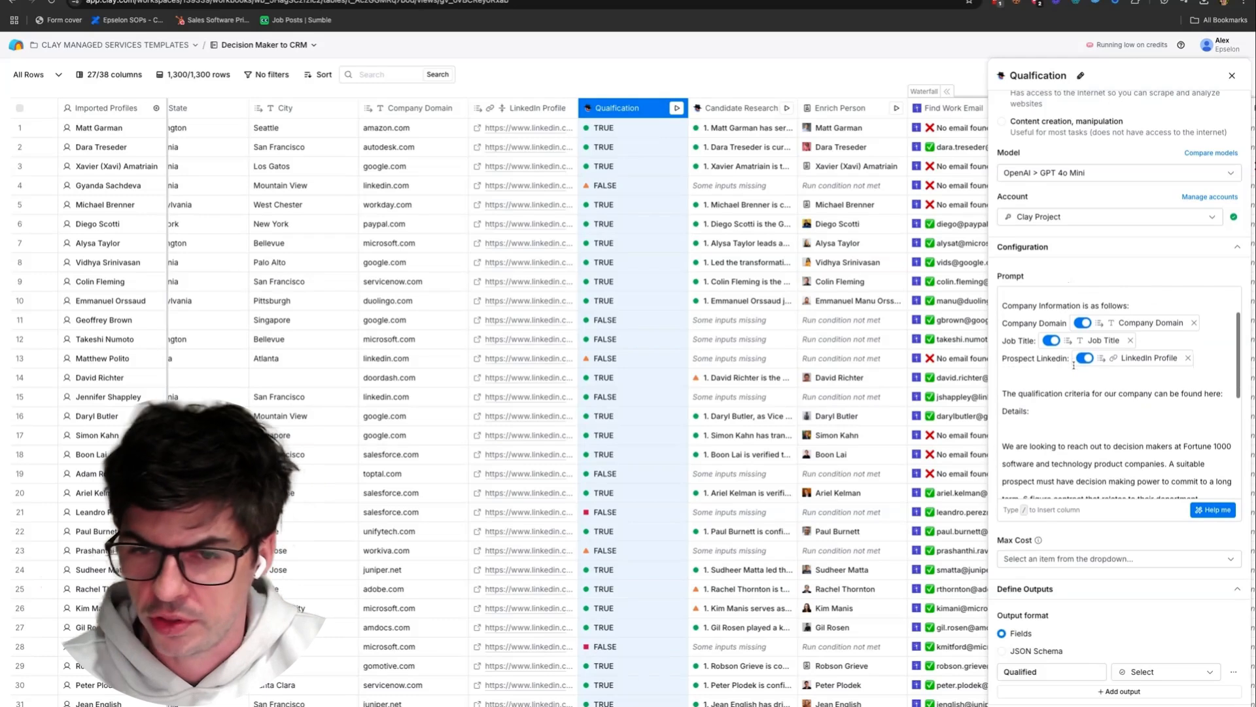
{"action": "mouse_move", "coordinate": [1056, 333]}
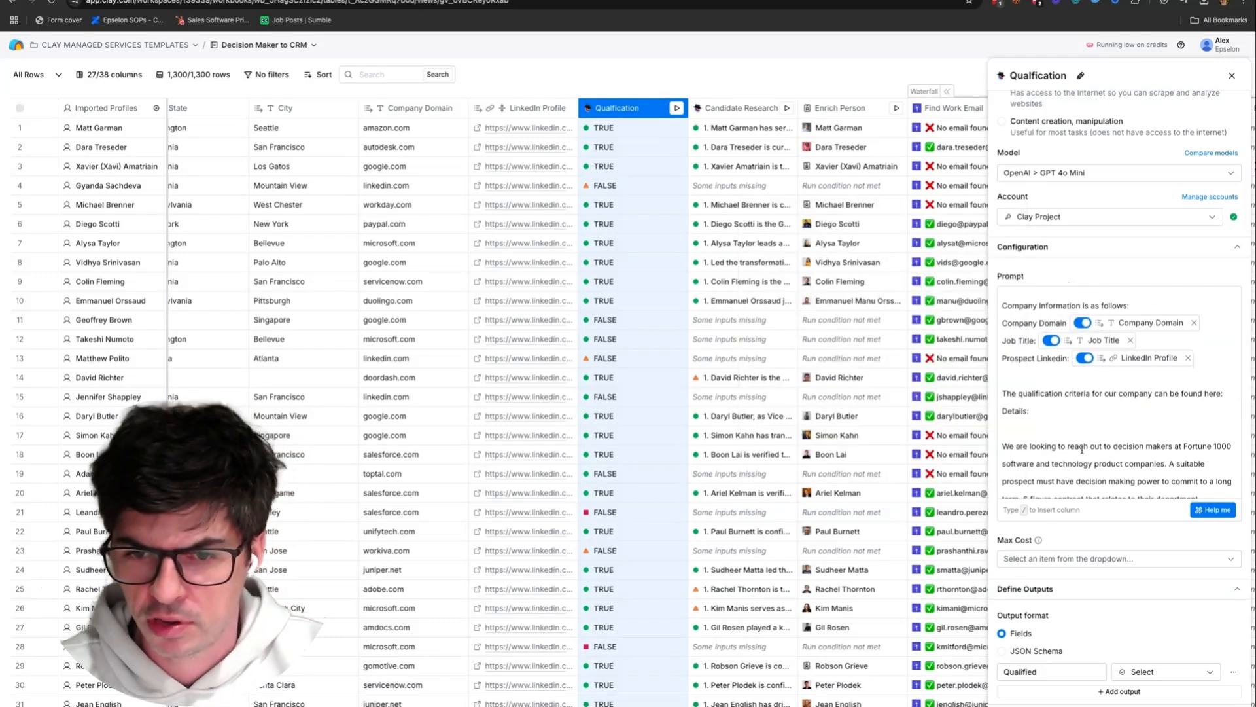
{"action": "scroll", "coordinate": [1081, 450], "scroll_direction": "down", "scroll_amount": 3}
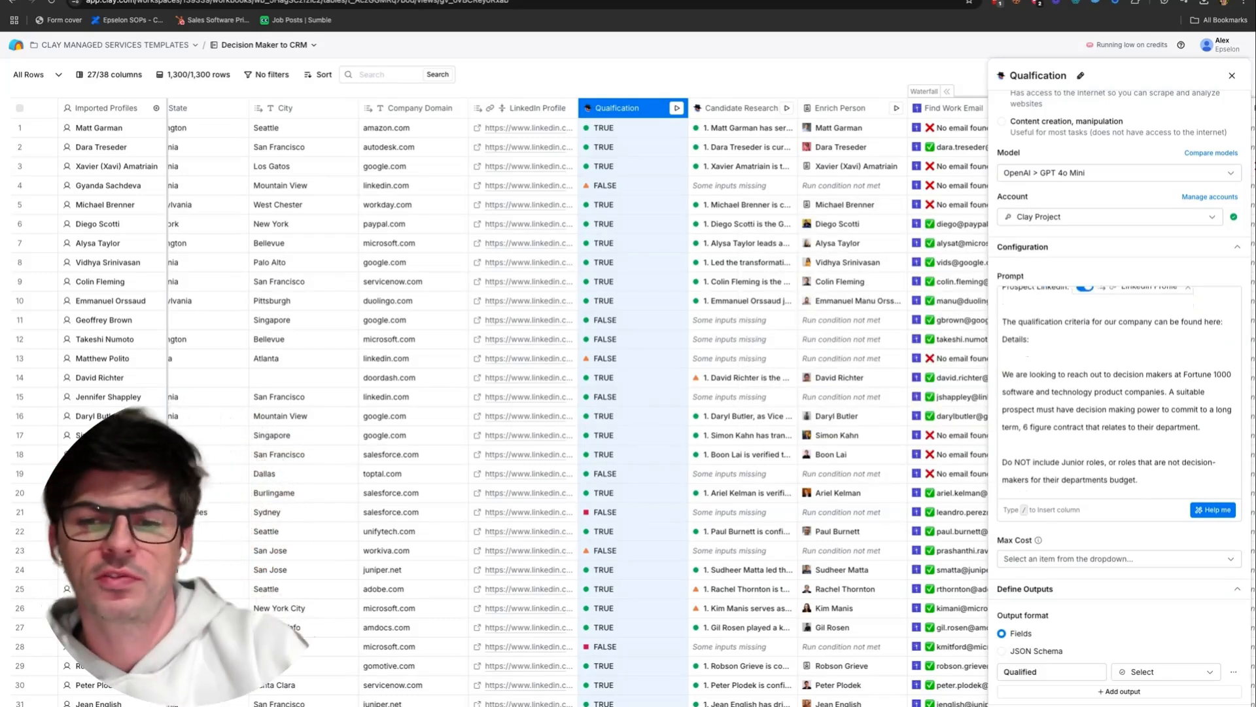
{"action": "scroll", "coordinate": [1123, 461], "scroll_direction": "down", "scroll_amount": 1}
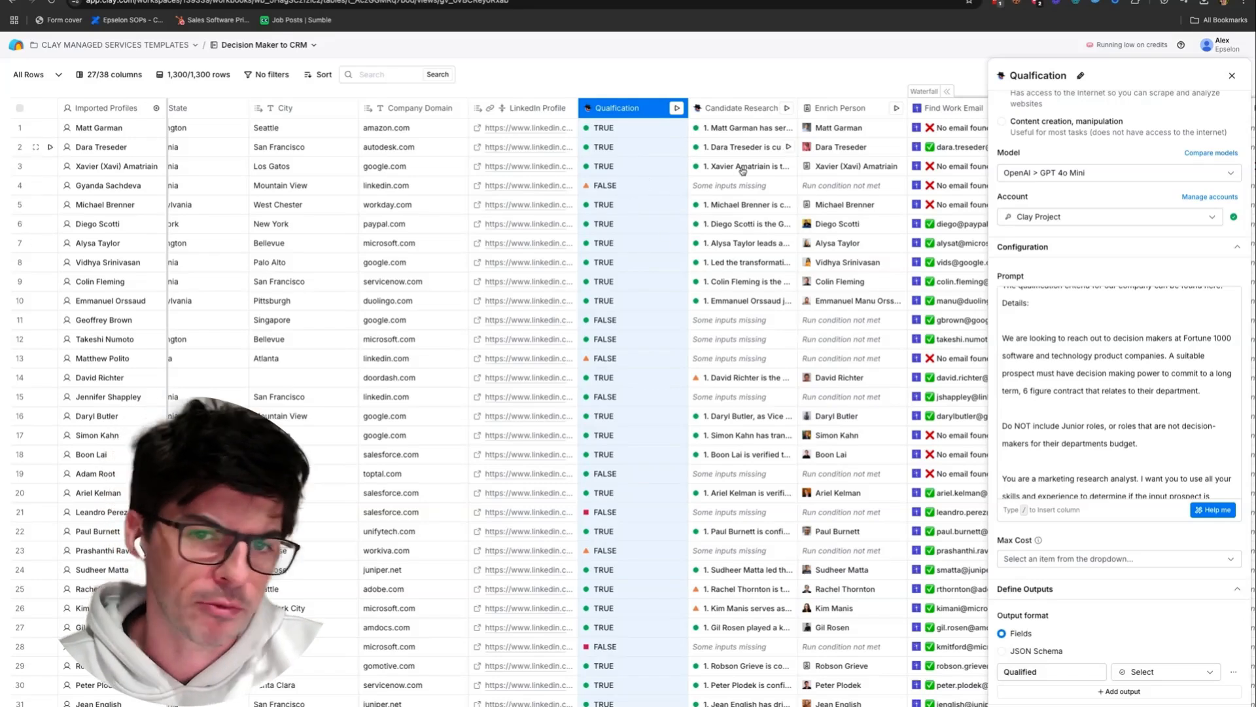
- Open the Candidate Research column for editing and read its prompt from the profile inputs to the bullet-point summary instructions
{"action": "scroll", "coordinate": [742, 171], "scroll_direction": "right", "scroll_amount": 3}
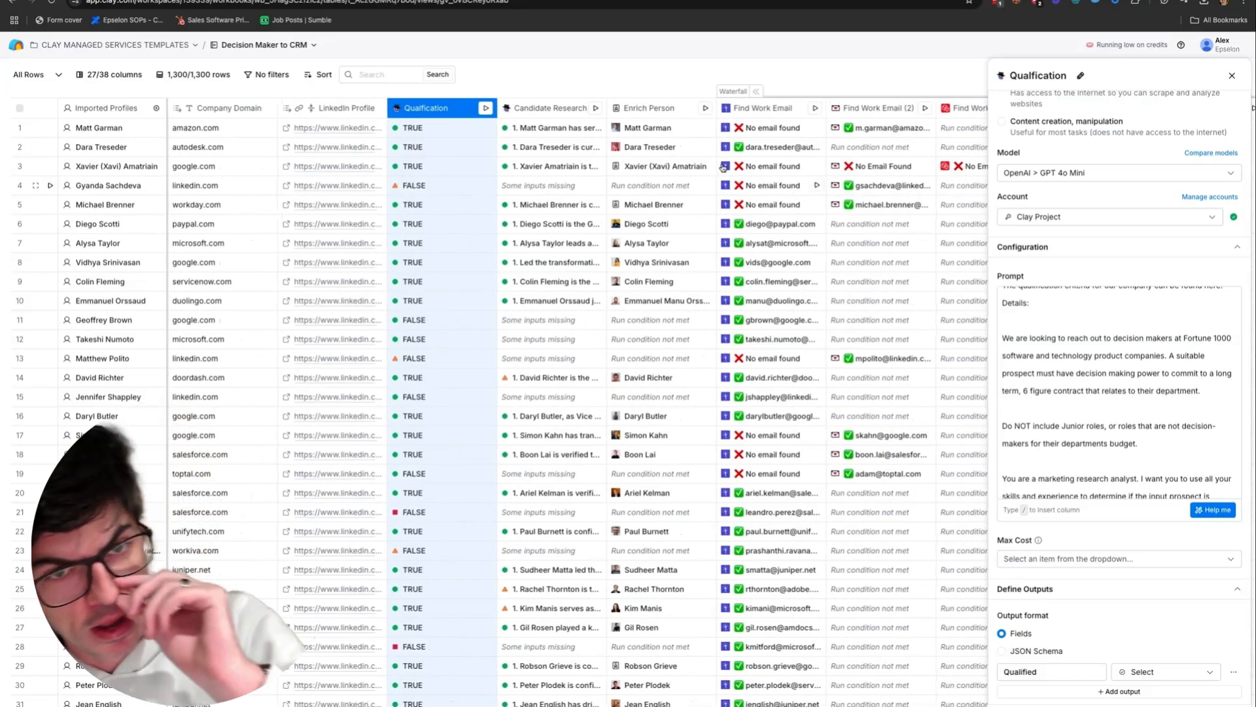
{"action": "left_click", "coordinate": [553, 108]}
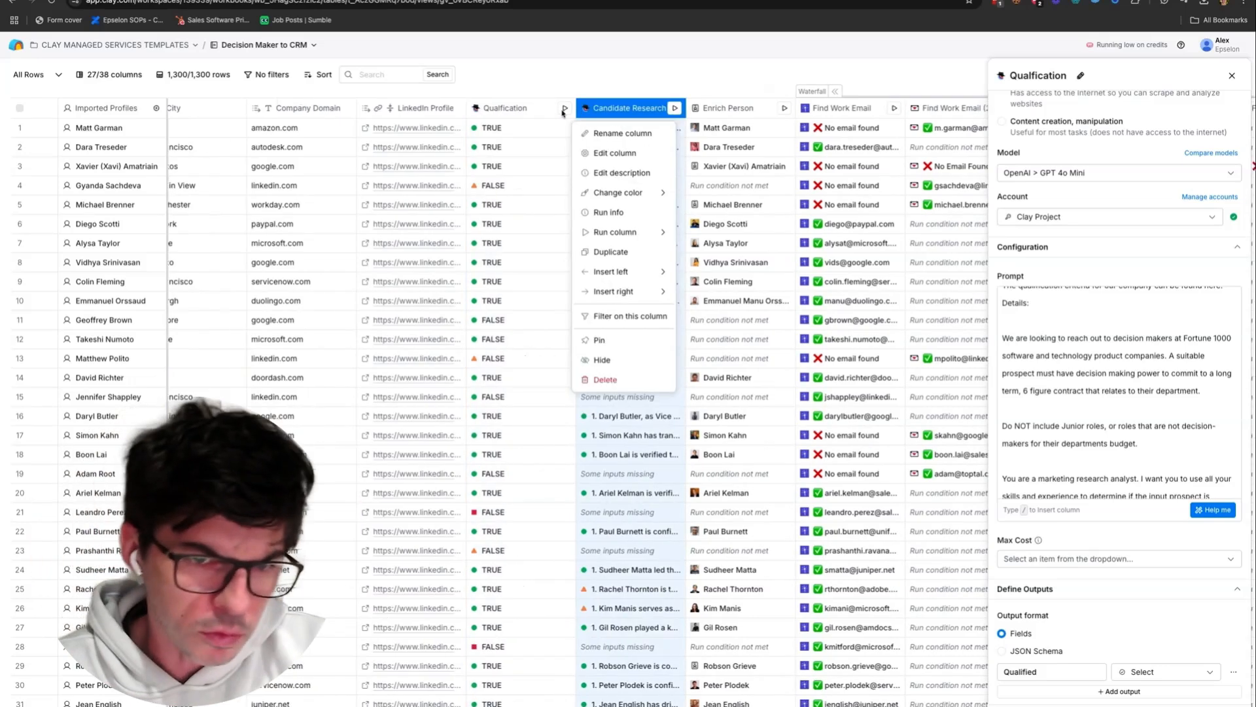
{"action": "left_click", "coordinate": [632, 158]}
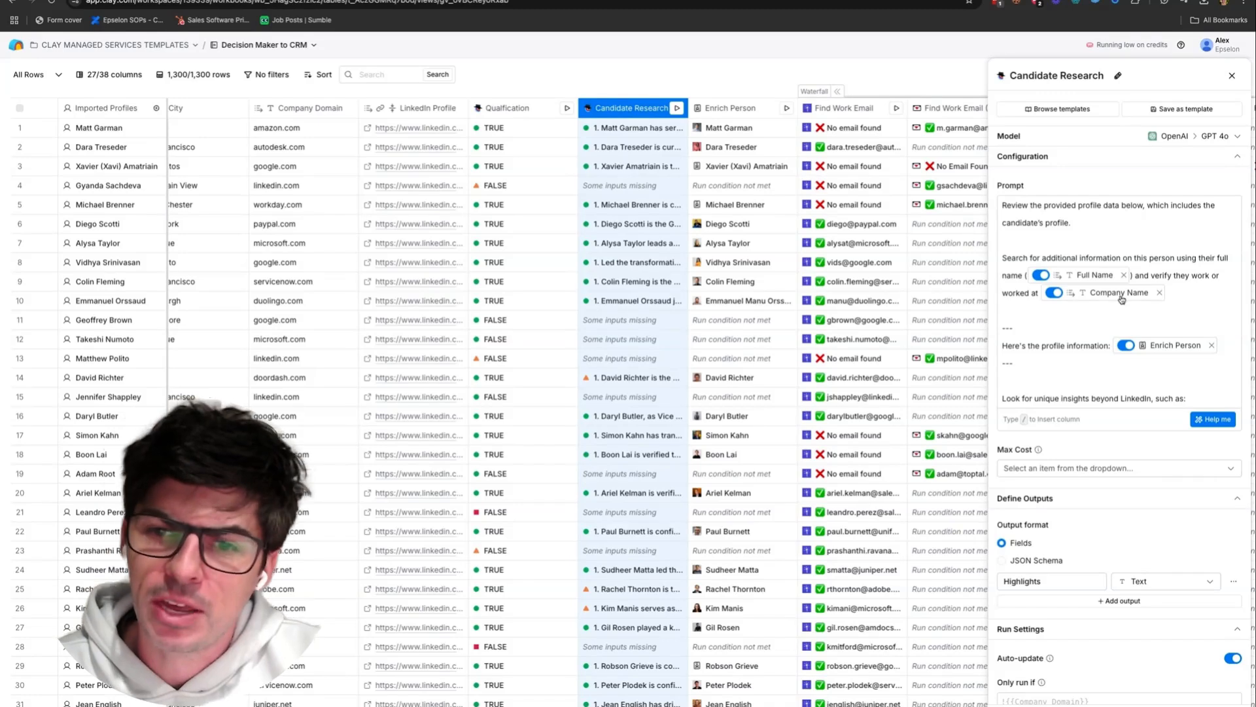
{"action": "scroll", "coordinate": [1120, 317], "scroll_direction": "down", "scroll_amount": 3}
{"action": "scroll", "coordinate": [1121, 317], "scroll_direction": "down", "scroll_amount": 2}
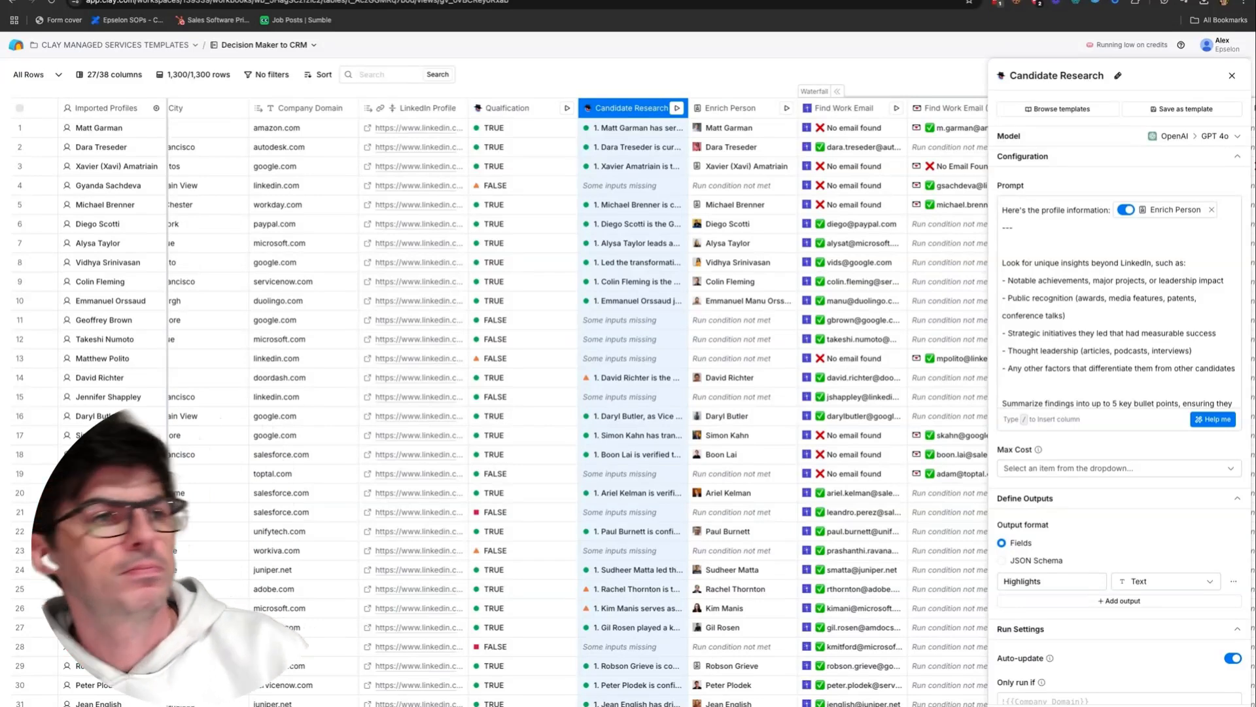
{"action": "scroll", "coordinate": [1082, 341], "scroll_direction": "down", "scroll_amount": 3}
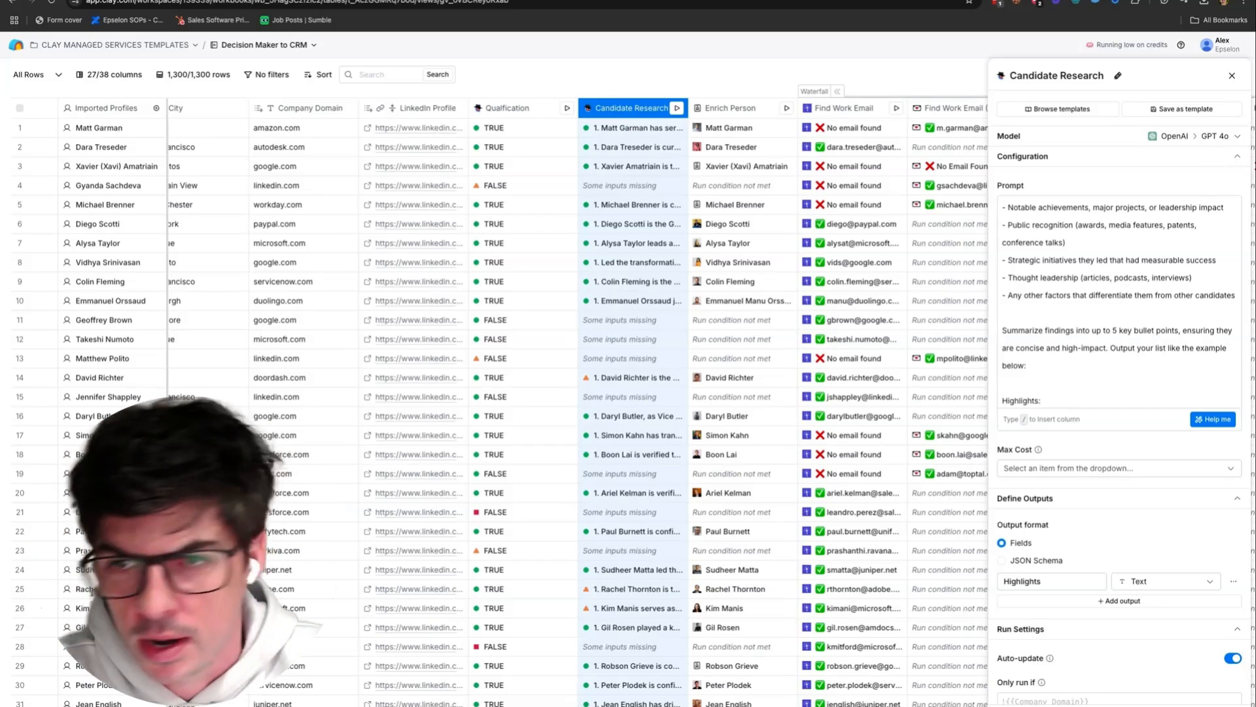
- Close the Candidate Research settings and review the Enrich Person cell details for the first row, closing them when done
{"action": "left_click", "coordinate": [1232, 76]}
{"action": "left_click", "coordinate": [725, 136]}
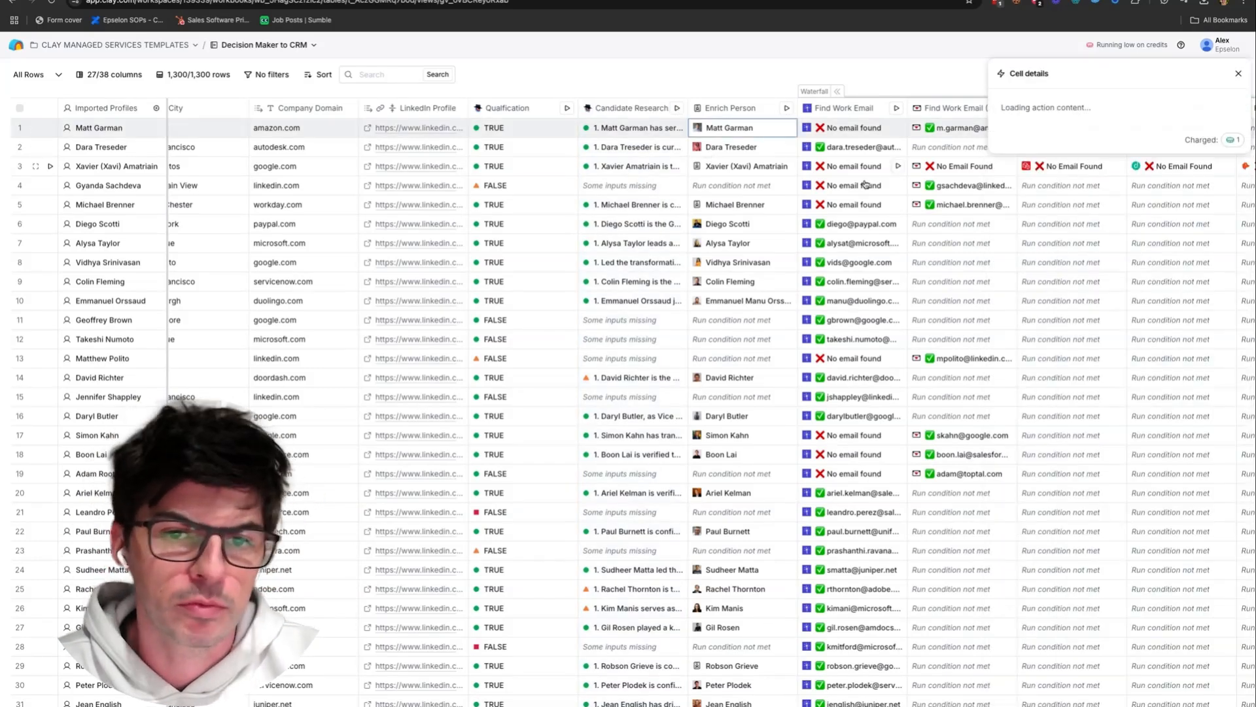
{"action": "scroll", "coordinate": [1058, 273], "scroll_direction": "down", "scroll_amount": 1}
{"action": "scroll", "coordinate": [1058, 273], "scroll_direction": "down", "scroll_amount": 1}
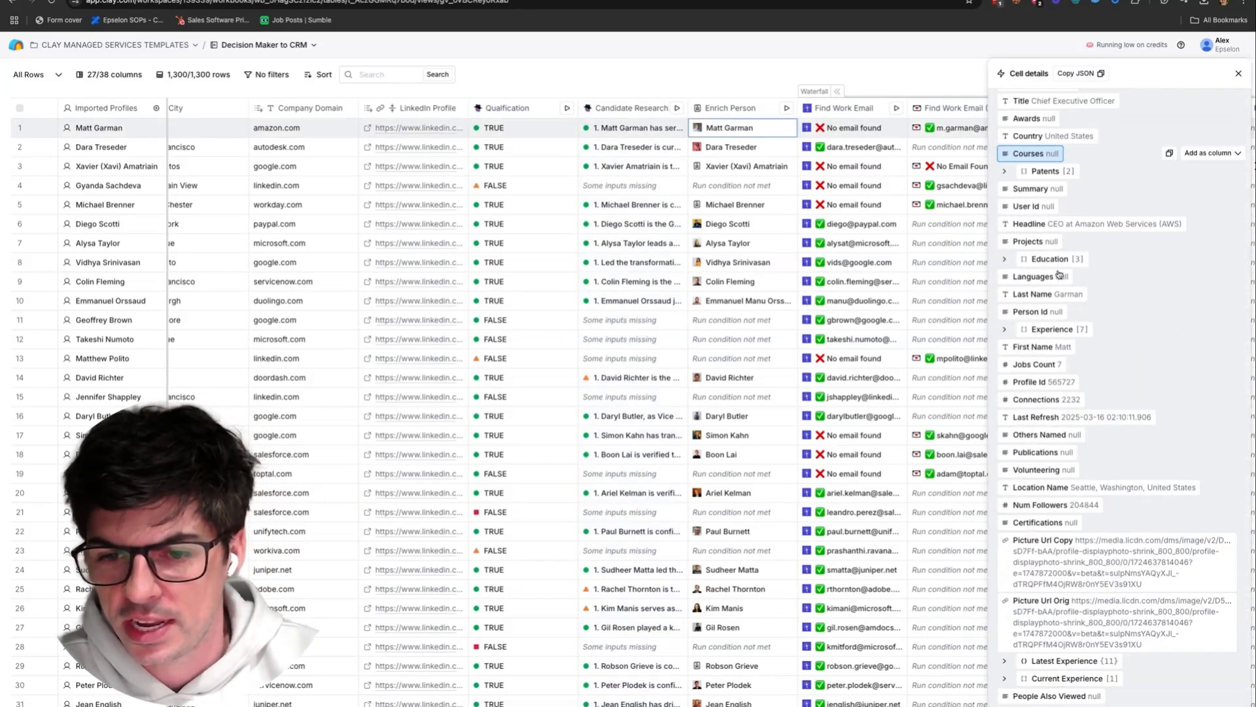
{"action": "left_click", "coordinate": [1238, 74]}
- Examine the Find Work Email waterfall columns down the rows and across to the Work Email and Post HTTP columns
{"action": "scroll", "coordinate": [981, 328], "scroll_direction": "right", "scroll_amount": 6}
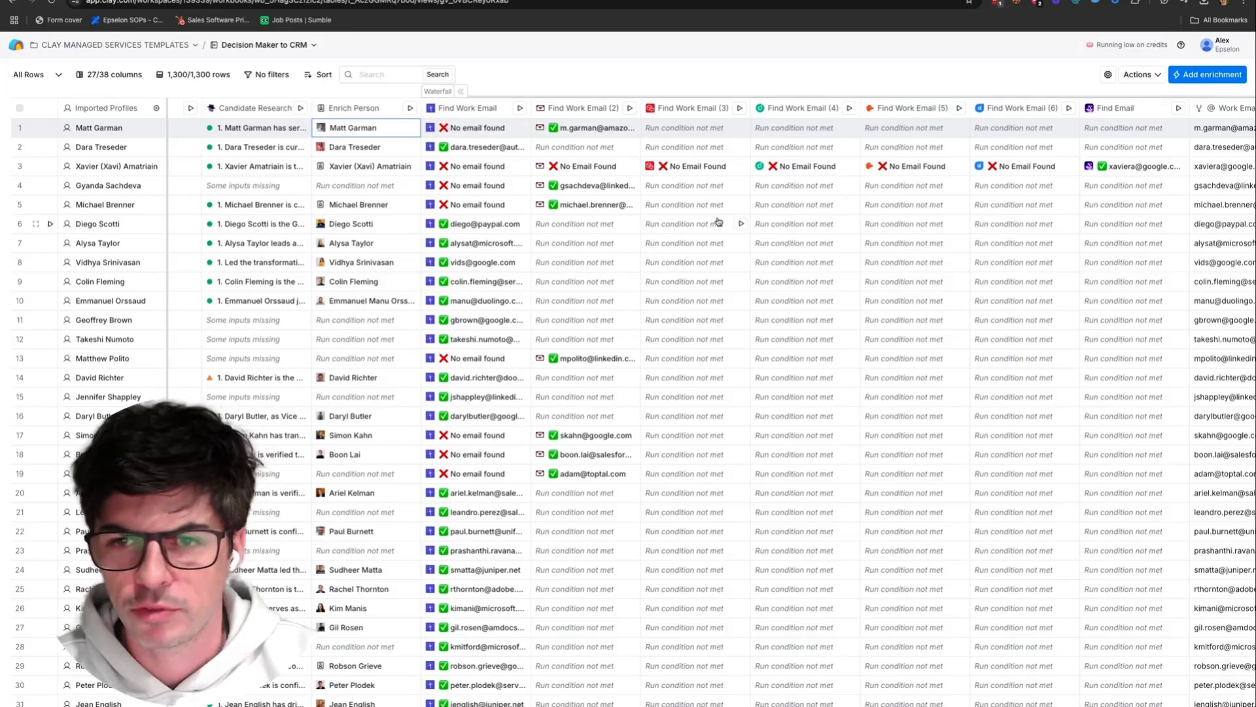
{"action": "scroll", "coordinate": [719, 222], "scroll_direction": "down", "scroll_amount": 1}
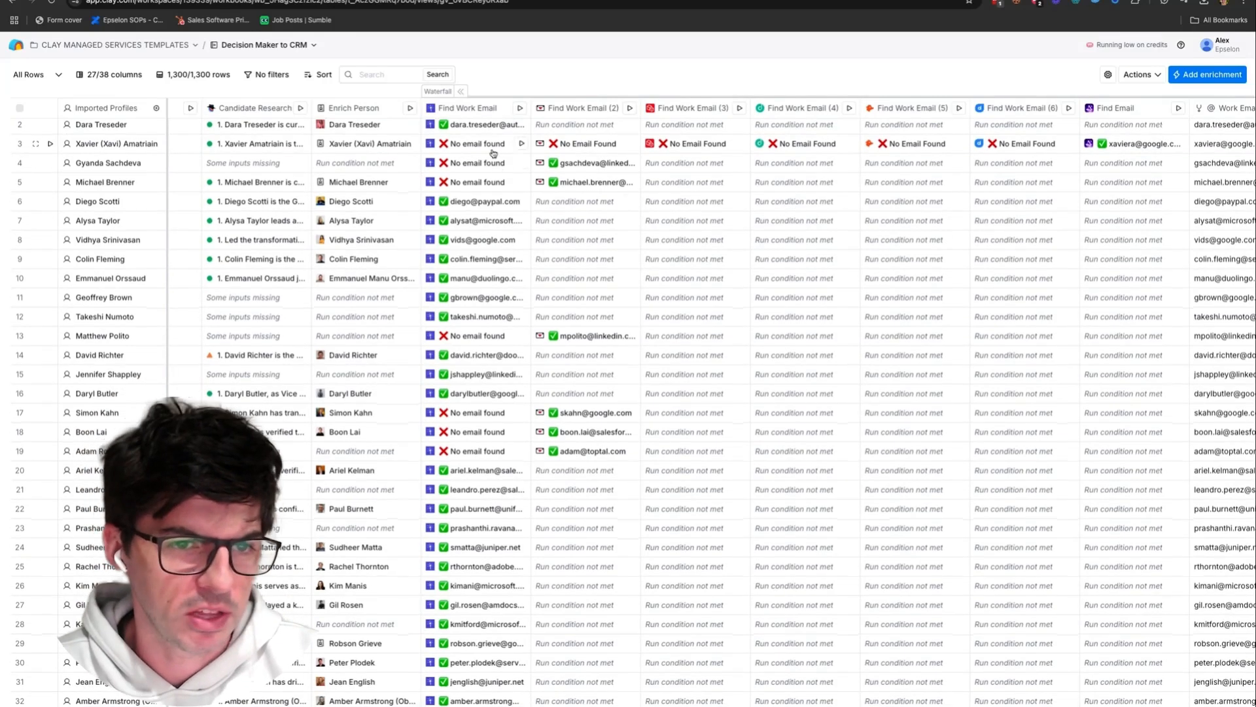
{"action": "scroll", "coordinate": [485, 497], "scroll_direction": "down", "scroll_amount": 4}
{"action": "scroll", "coordinate": [485, 497], "scroll_direction": "down", "scroll_amount": 5}
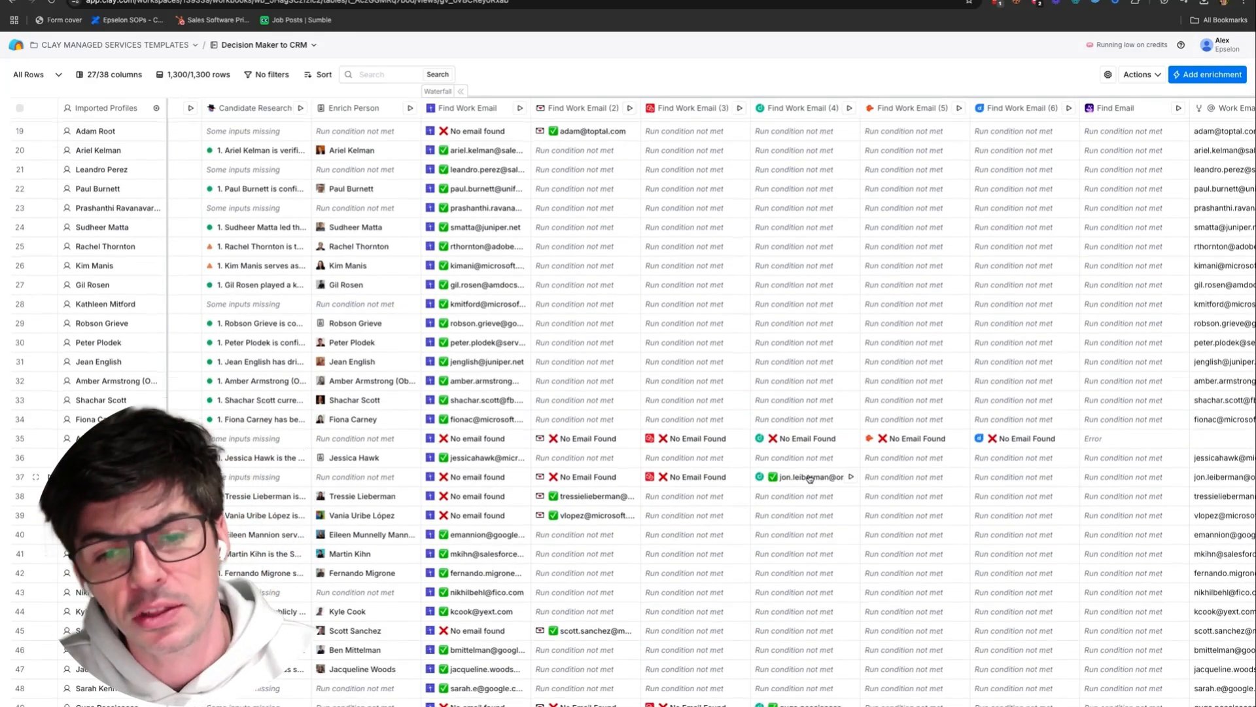
{"action": "scroll", "coordinate": [805, 479], "scroll_direction": "right", "scroll_amount": 5}
{"action": "scroll", "coordinate": [805, 479], "scroll_direction": "right", "scroll_amount": 1}
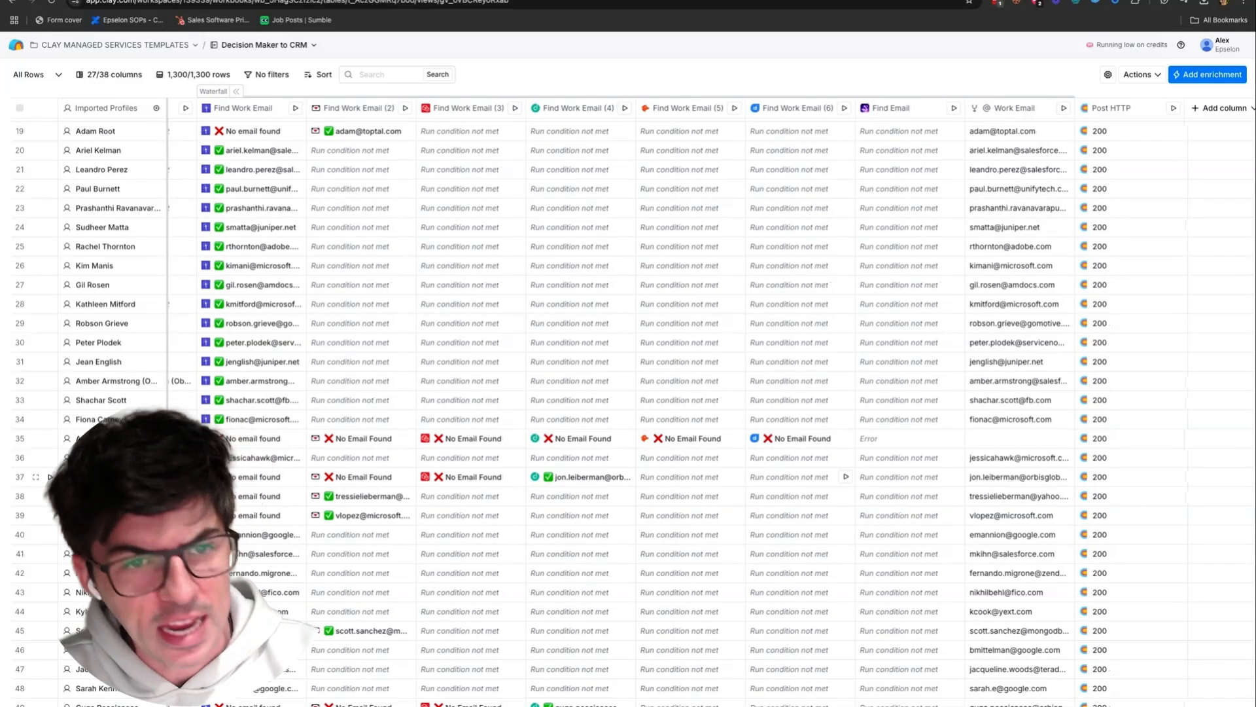
{"action": "scroll", "coordinate": [805, 480], "scroll_direction": "right", "scroll_amount": 2}
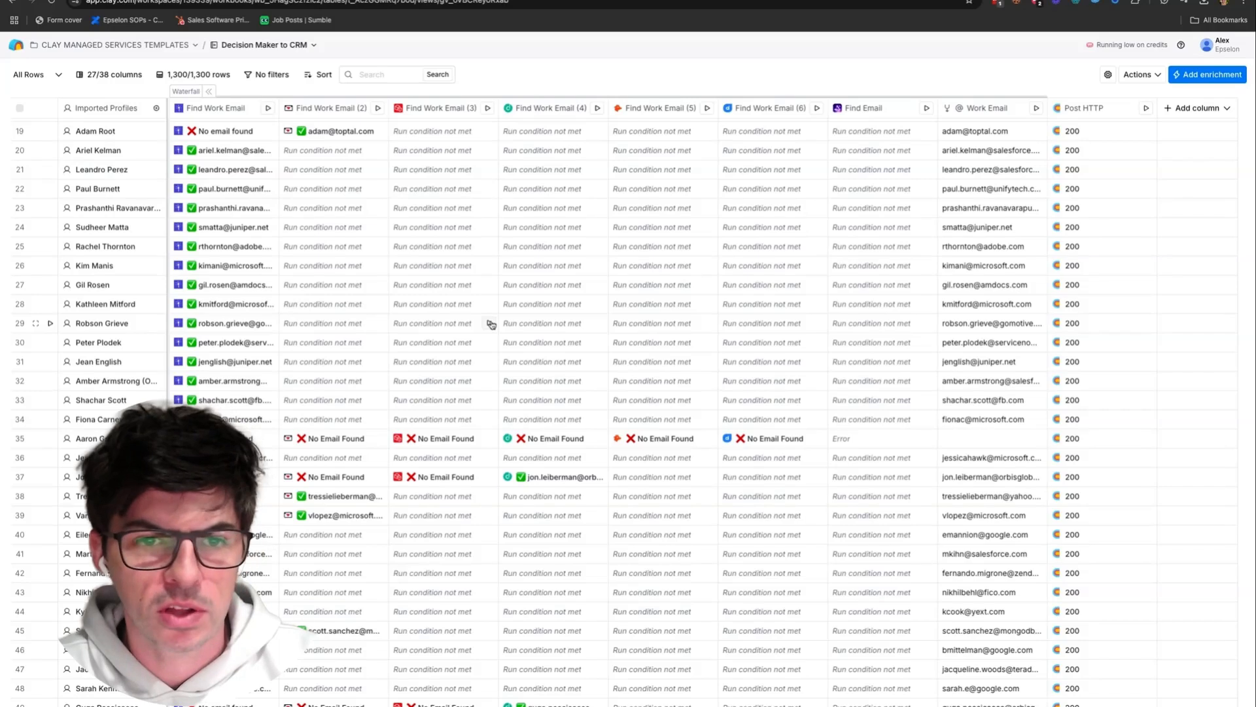
- Open the Post HTTP column for editing and review the webhook body's field mappings and the remaining table rows
{"action": "left_click", "coordinate": [1081, 110]}
{"action": "left_click", "coordinate": [1084, 154]}
{"action": "scroll", "coordinate": [1091, 360], "scroll_direction": "down", "scroll_amount": 2}
{"action": "scroll", "coordinate": [1091, 360], "scroll_direction": "down", "scroll_amount": 3}
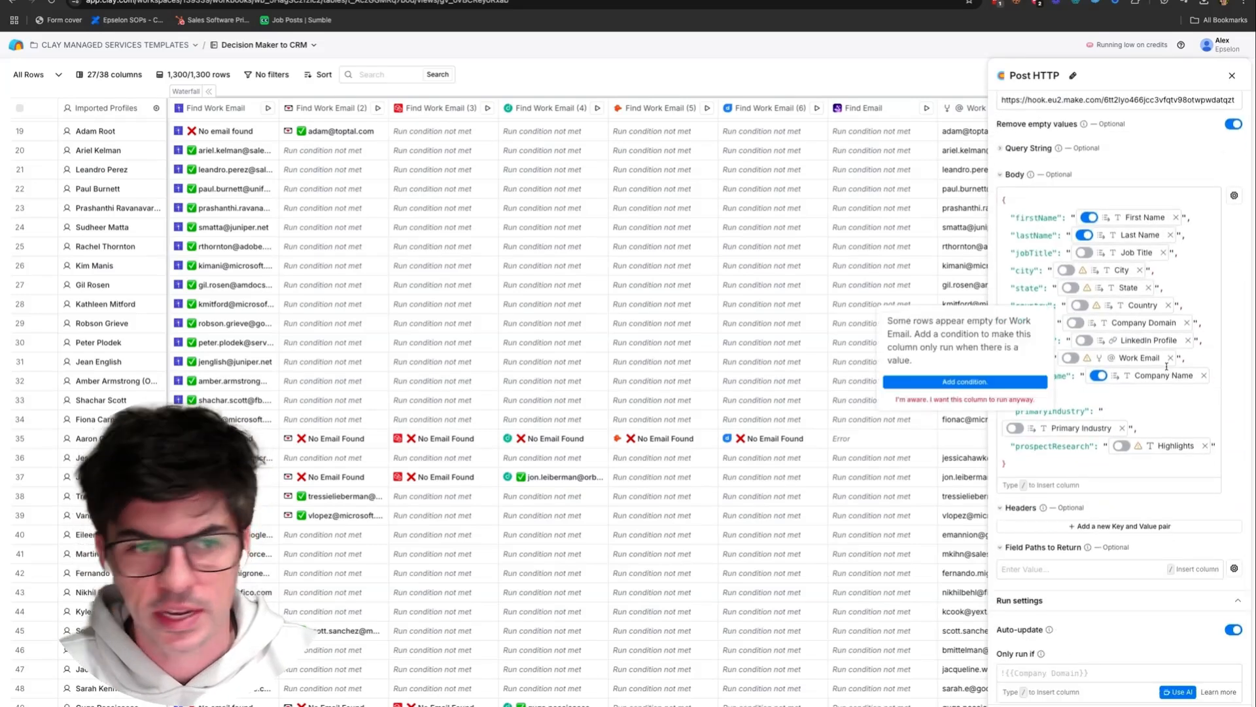
{"action": "scroll", "coordinate": [673, 328], "scroll_direction": "down", "scroll_amount": 8}
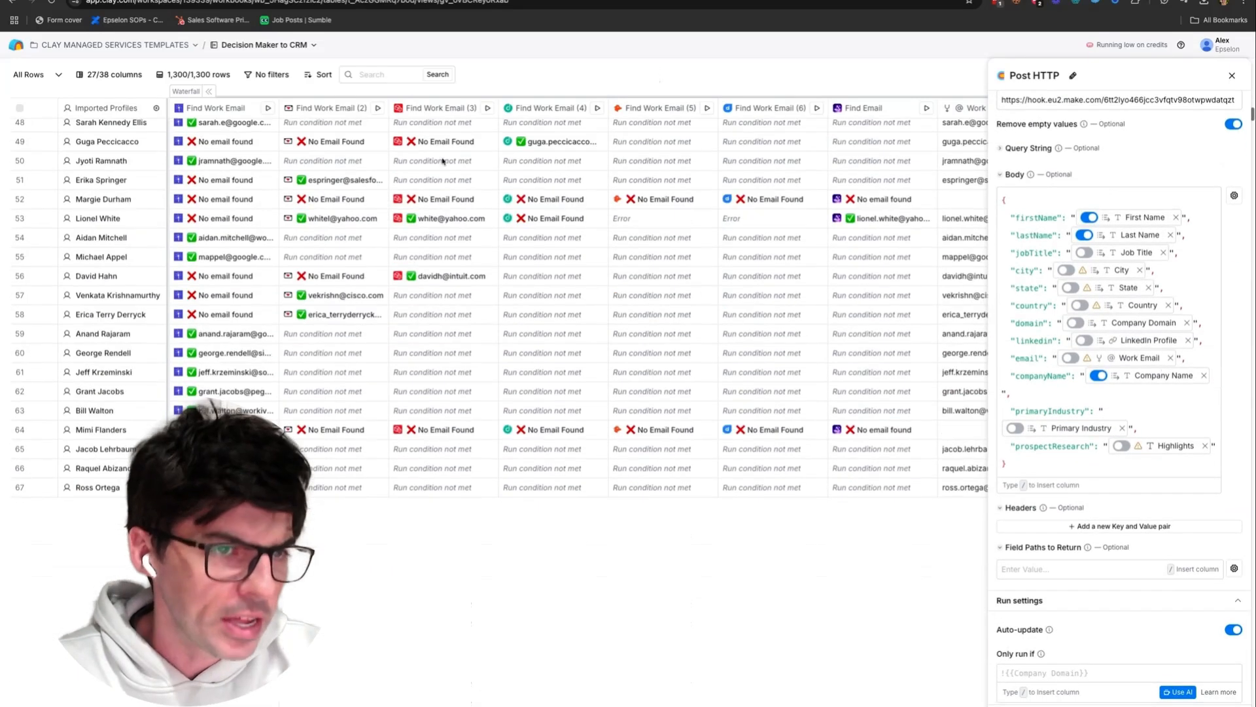
- Switch to Salesforce, go back from the open lead record to the New Decision Maker Leads list, and browse its leads
{"action": "left_click", "coordinate": [278, 0]}
{"action": "scroll", "coordinate": [238, 292], "scroll_direction": "up", "scroll_amount": 3}
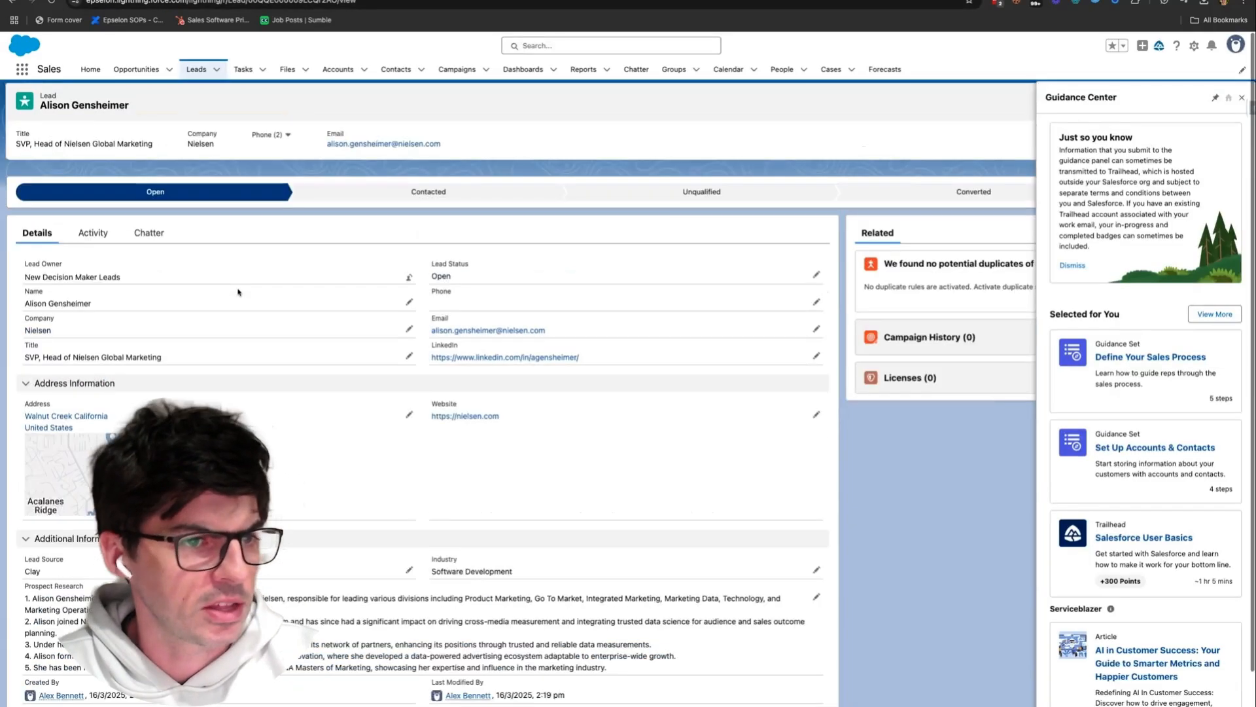
{"action": "left_click", "coordinate": [12, 2]}
{"action": "scroll", "coordinate": [255, 375], "scroll_direction": "down", "scroll_amount": 5}
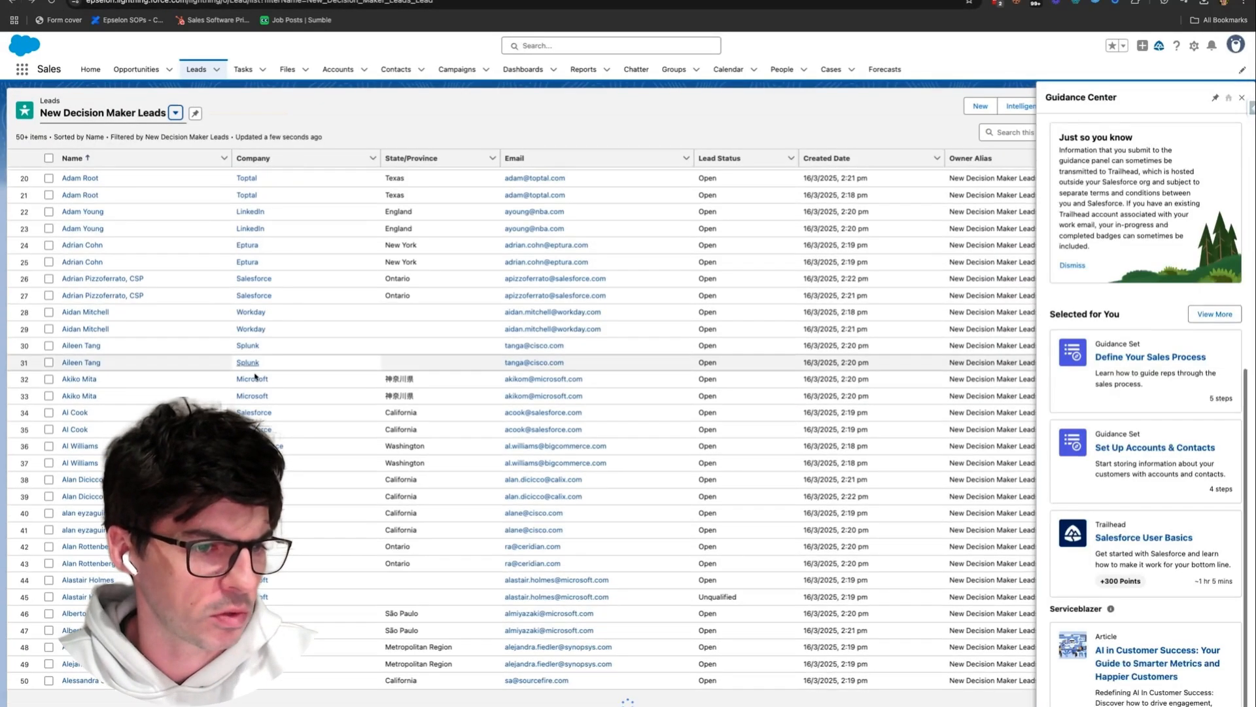
{"action": "scroll", "coordinate": [87, 620], "scroll_direction": "down", "scroll_amount": 20}
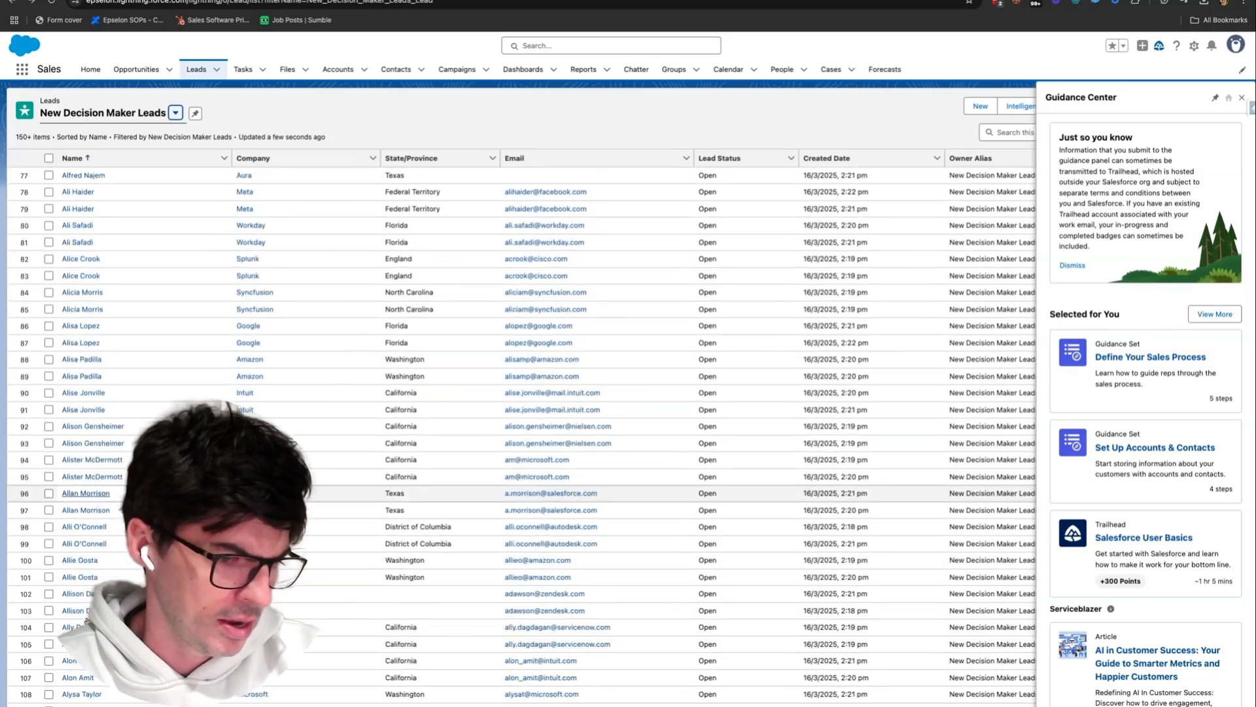
- View the record of the Vice President of Business Development lead at Aspect Software and return to the leads list
{"action": "left_click", "coordinate": [86, 619]}
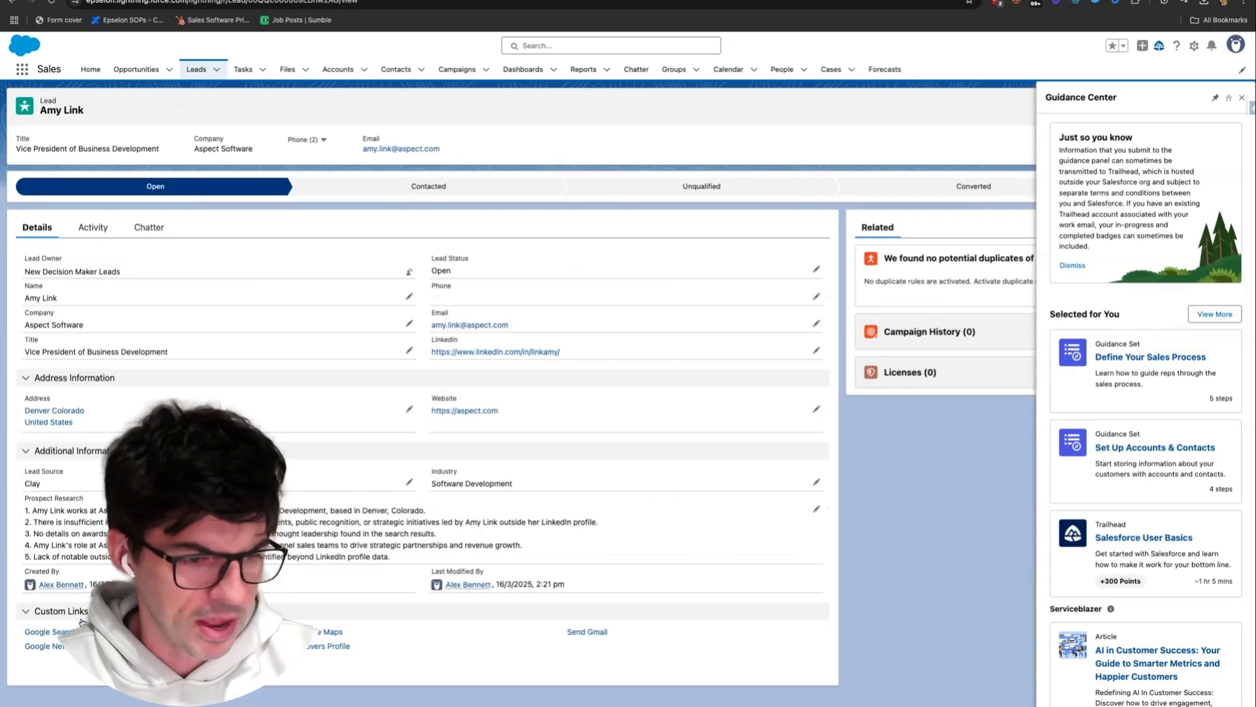
{"action": "left_click", "coordinate": [12, 2]}
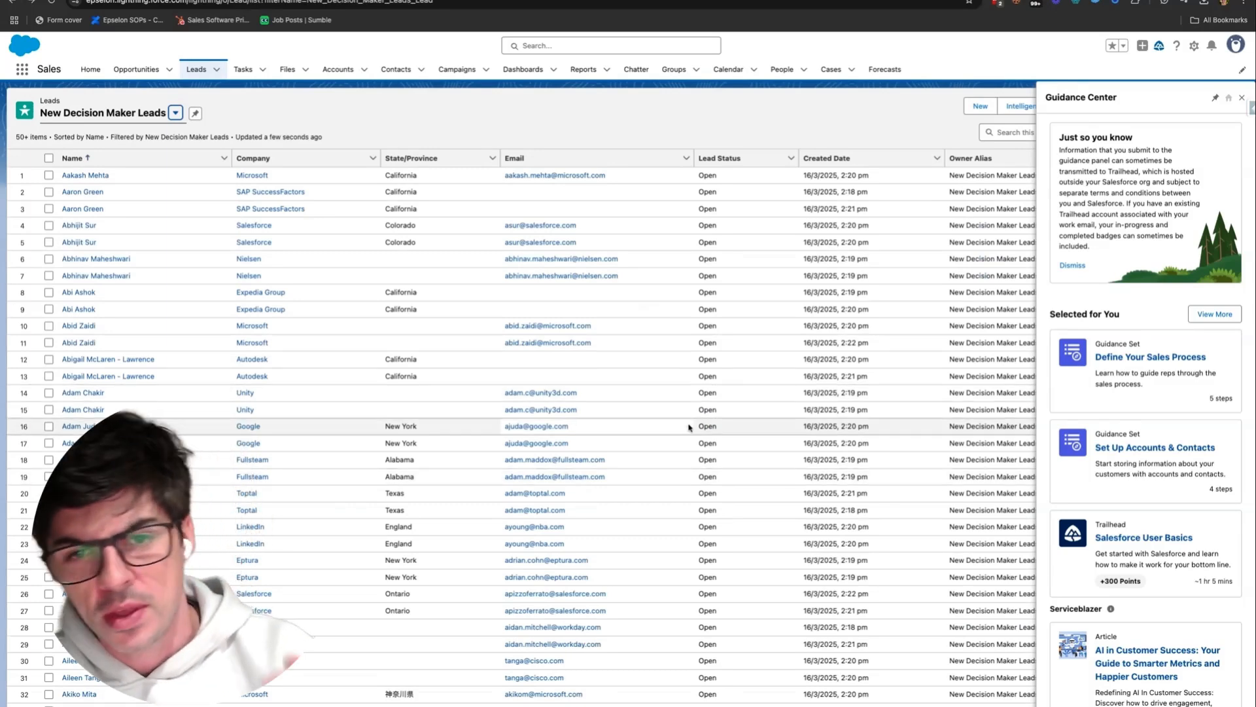
{"action": "scroll", "coordinate": [688, 427], "scroll_direction": "down", "scroll_amount": 1}
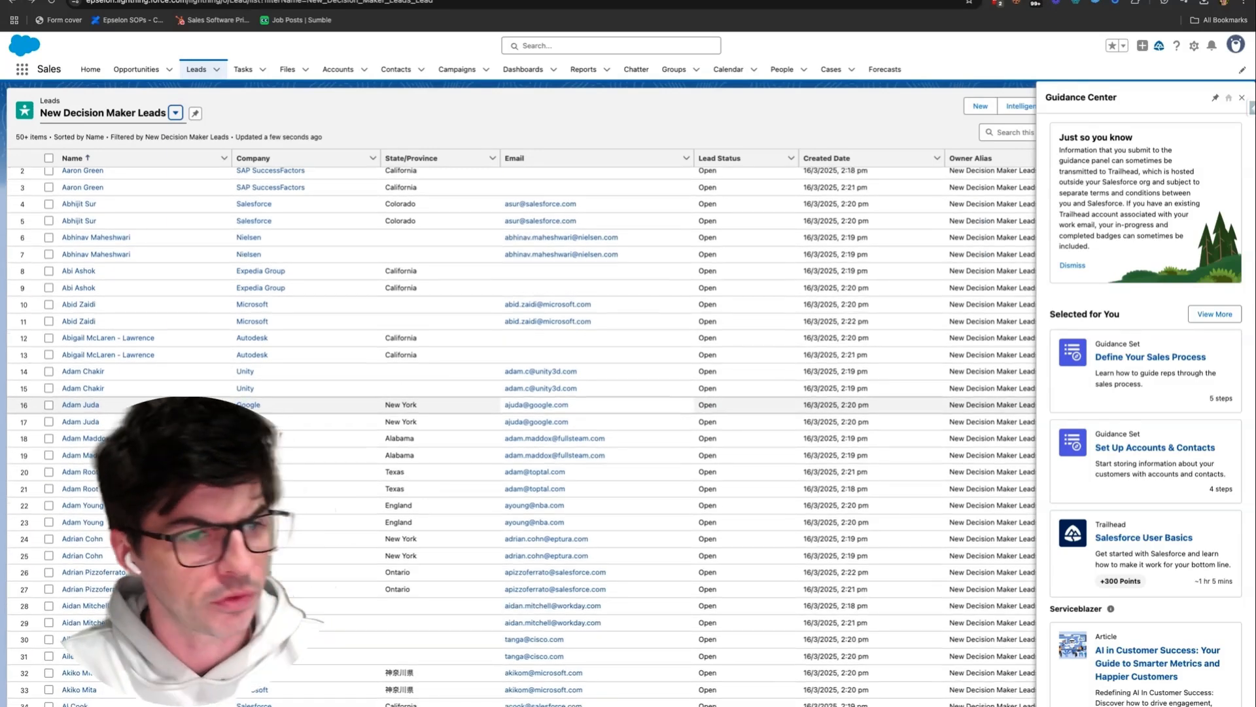